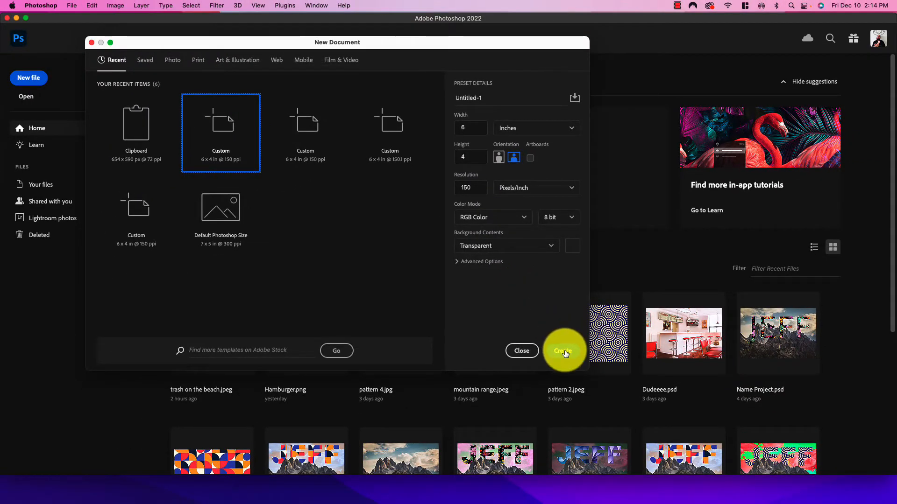
Step: Create a 6 x 4 inch, 150 ppi RGB document with a transparent background and open trash on the beach.jpeg
click(564, 351)
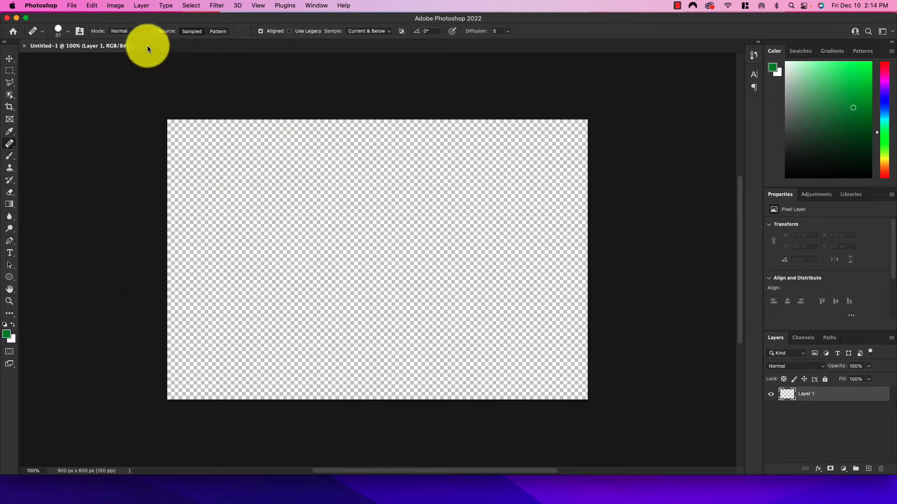
click(71, 5)
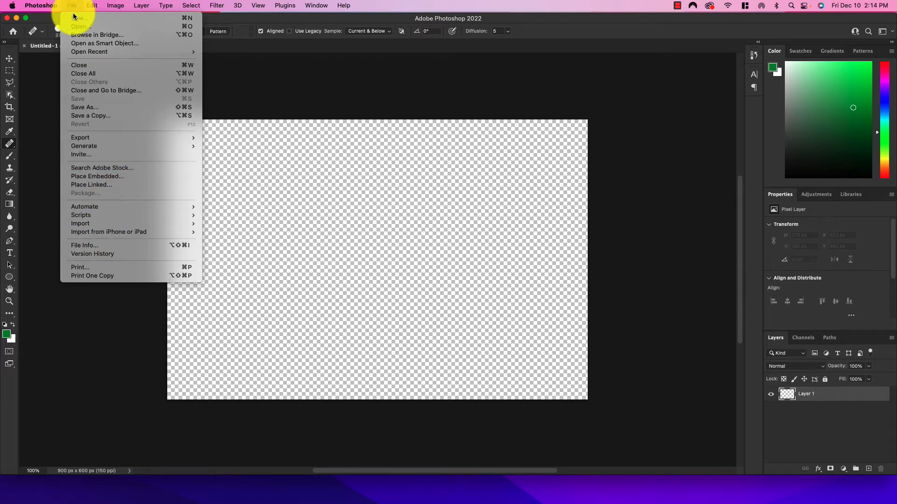
click(79, 27)
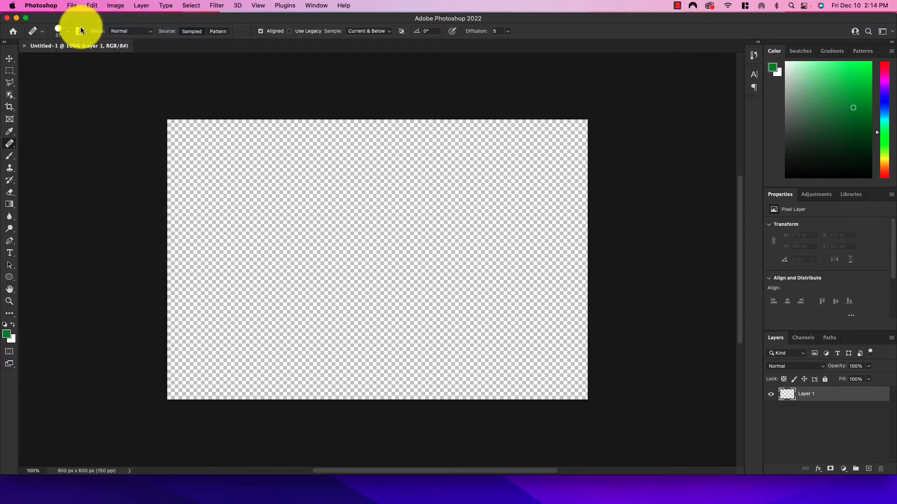
scroll(364, 206, down, 3)
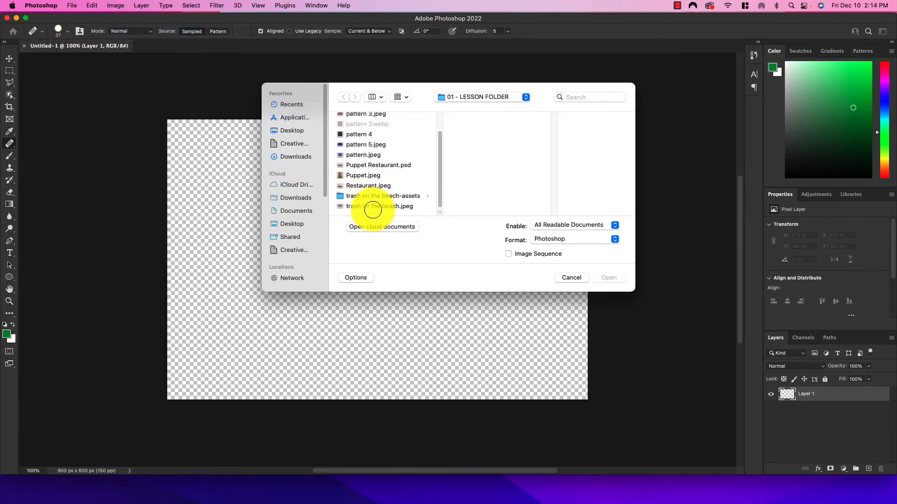
click(373, 209)
click(599, 278)
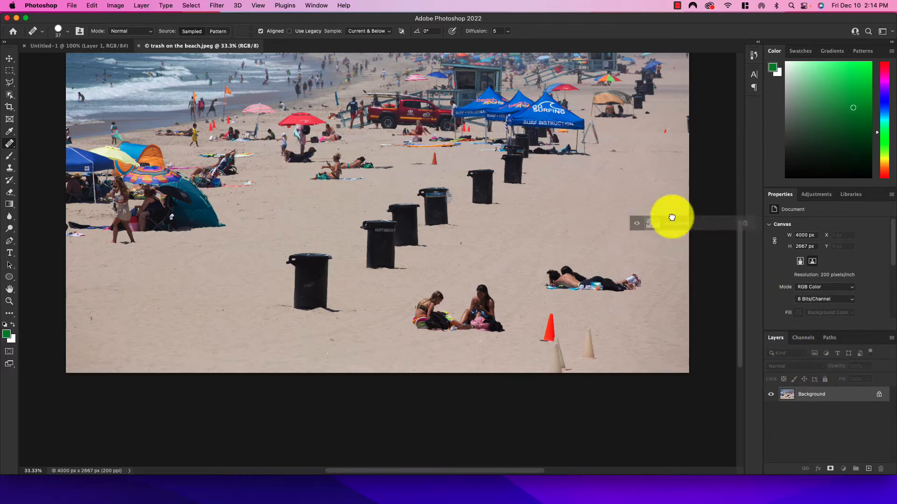
Step: Copy the beach photo into the blank document as a layer and scale it to about 22.53% to fill the canvas
drag(132, 47, 340, 258)
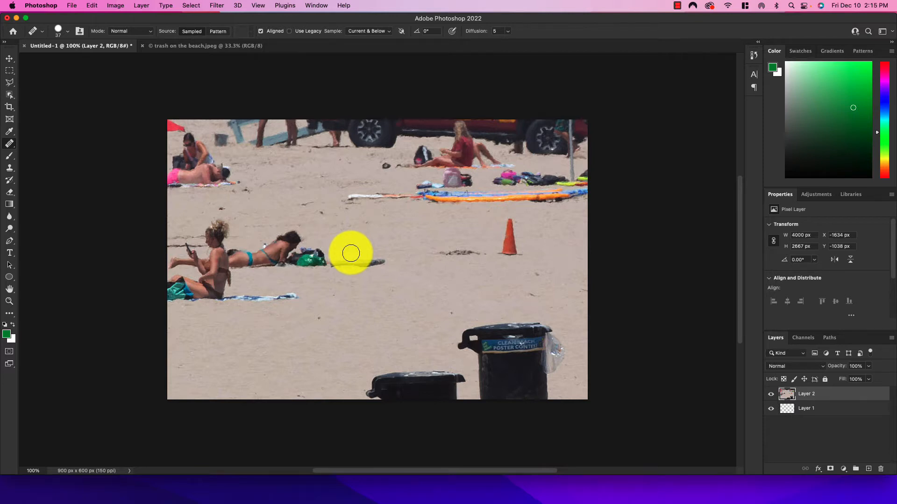
scroll(351, 253, down, 6)
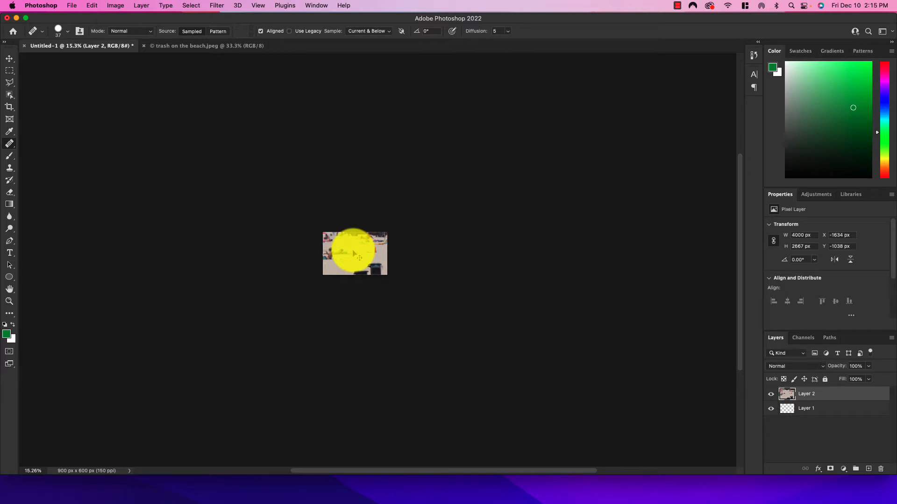
key(super+t)
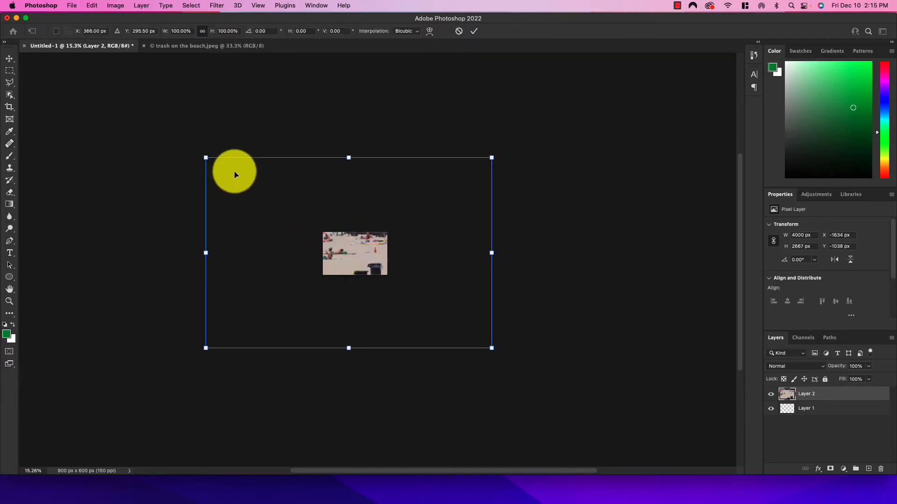
drag(206, 157, 367, 273)
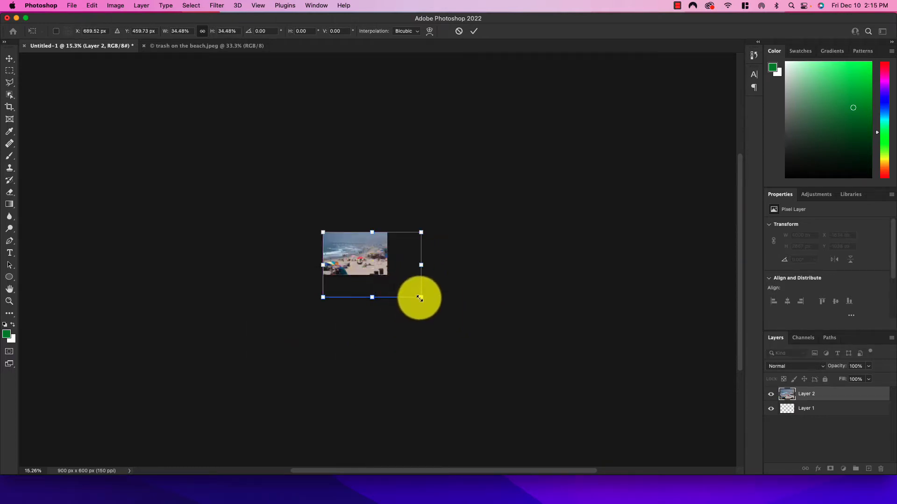
drag(420, 298, 386, 279)
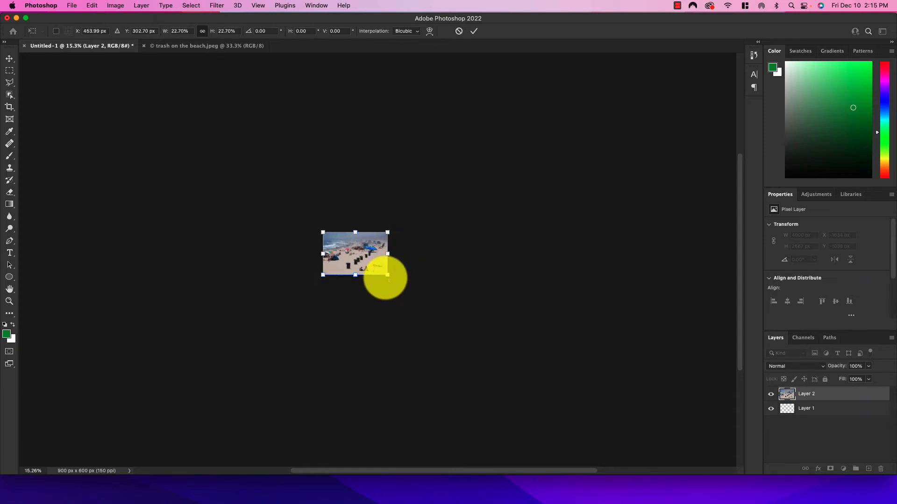
key(super+0)
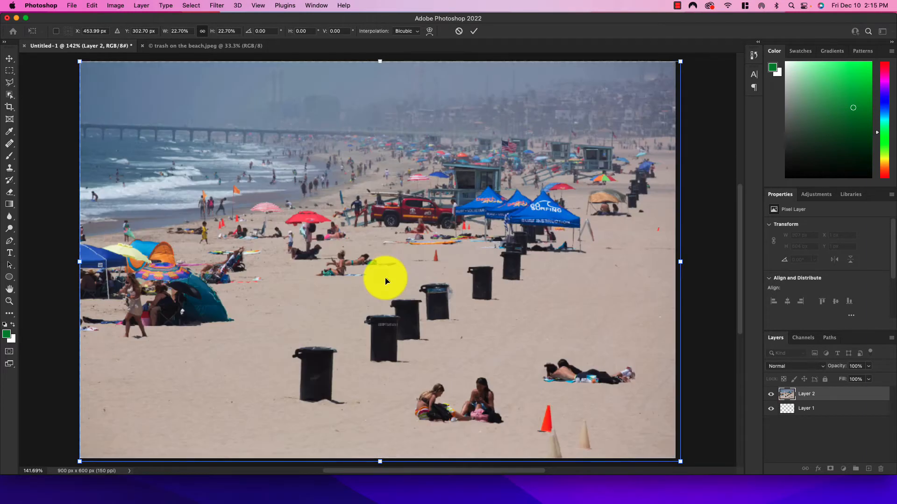
drag(679, 462, 675, 458)
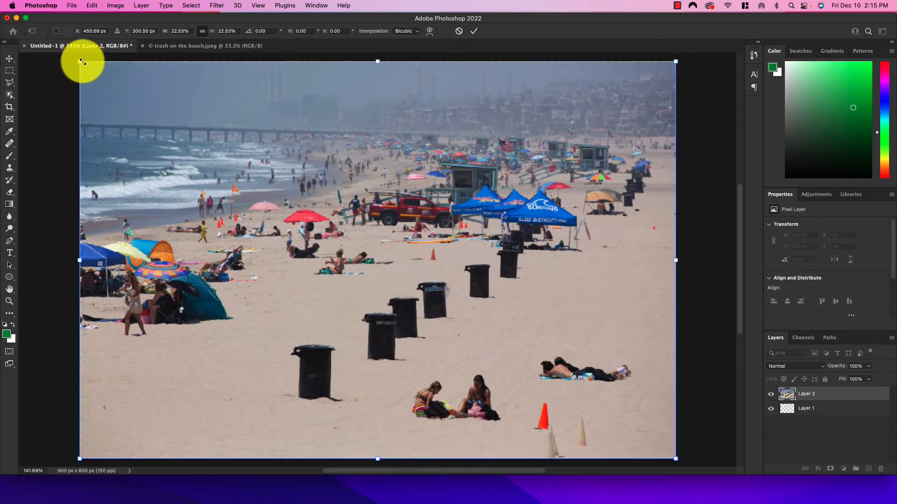
drag(81, 61, 83, 62)
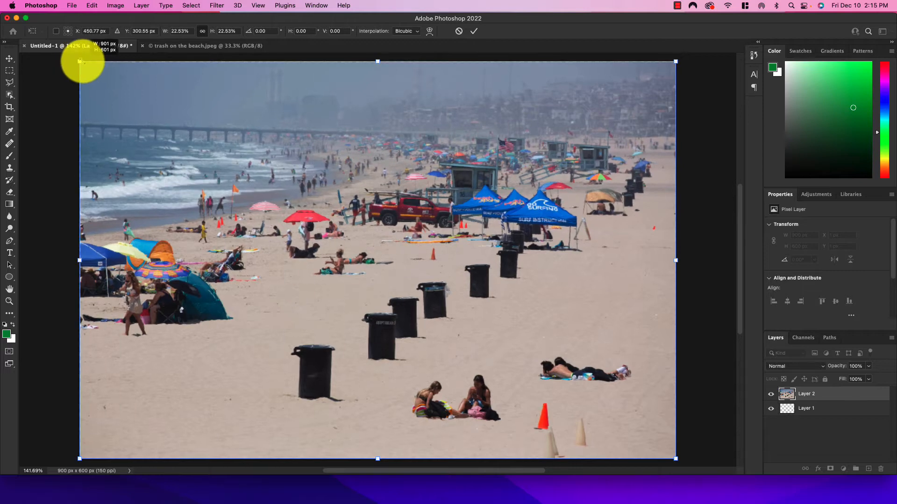
key(Return)
key(j)
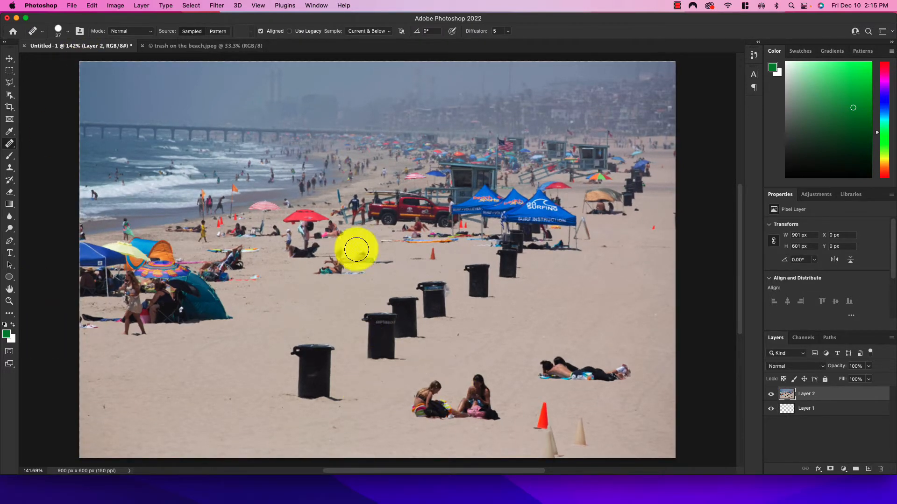
click(11, 148)
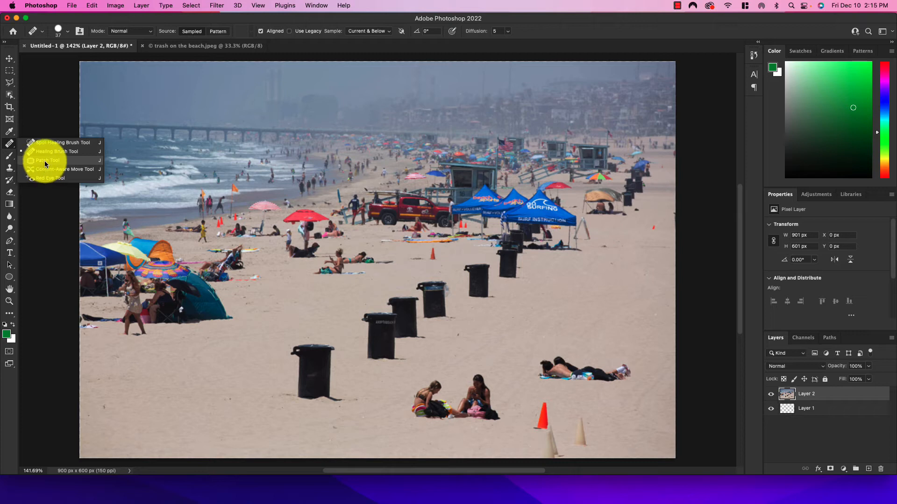
click(9, 171)
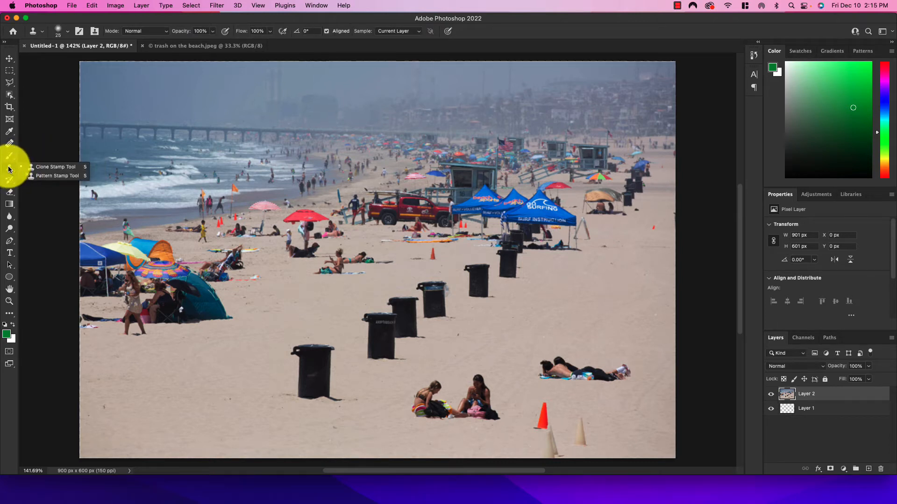
click(8, 169)
Step: Paint out the row of trash cans and the orange foreground cone using the Spot Healing Brush, Content-Aware, at 49 px
click(9, 146)
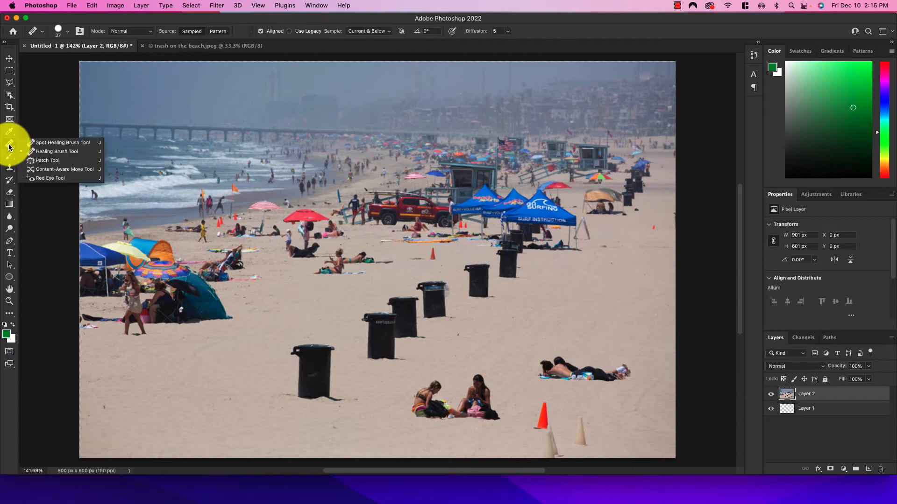
click(36, 143)
click(65, 30)
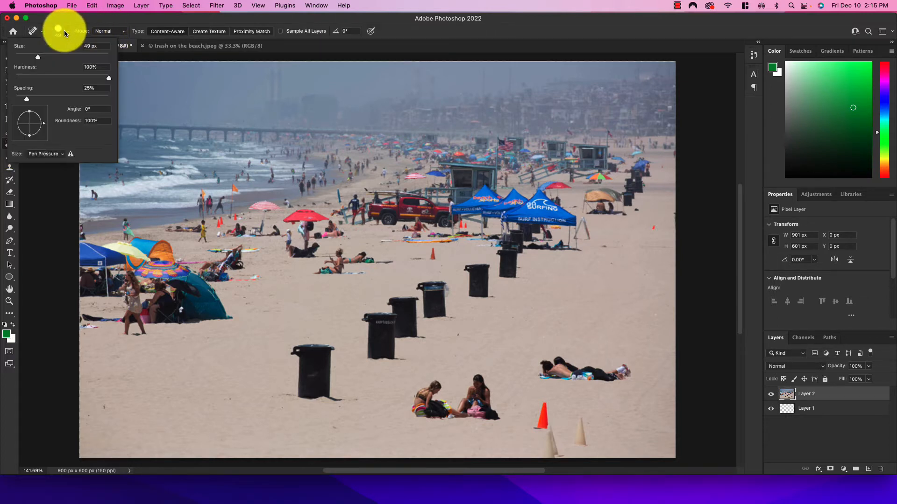
drag(37, 55, 79, 57)
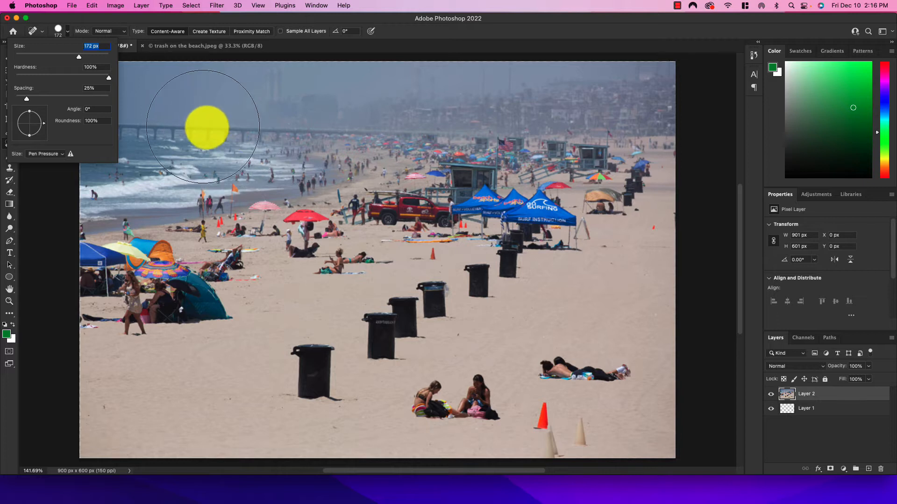
drag(79, 58, 17, 57)
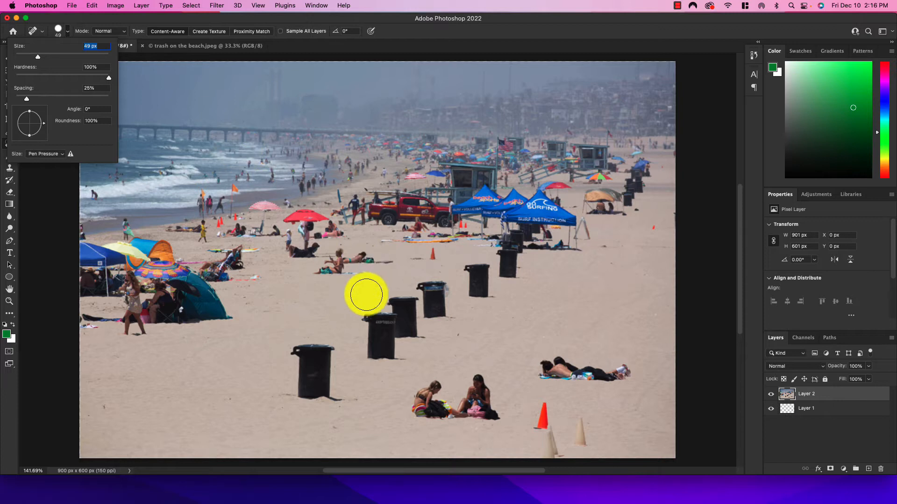
click(344, 324)
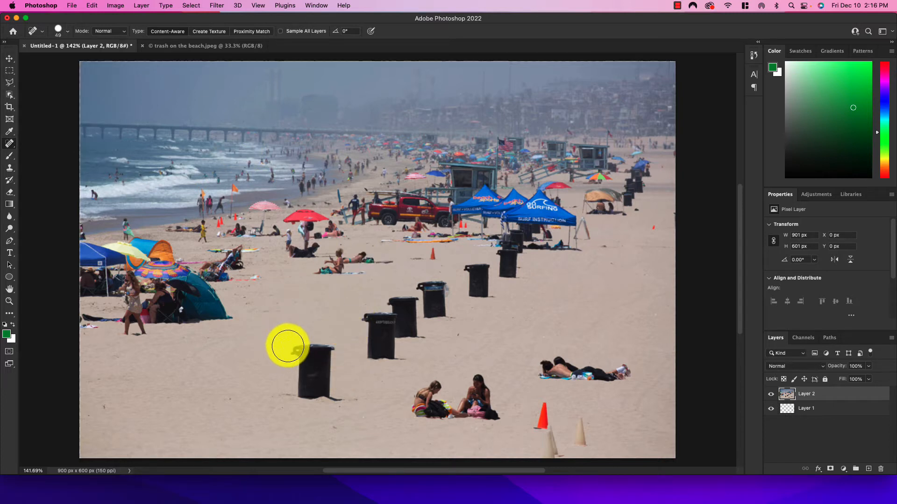
mouse_move(292, 346)
mouse_down()
mouse_move(297, 391)
mouse_move(306, 350)
mouse_move(313, 395)
mouse_move(327, 354)
mouse_move(337, 397)
mouse_up()
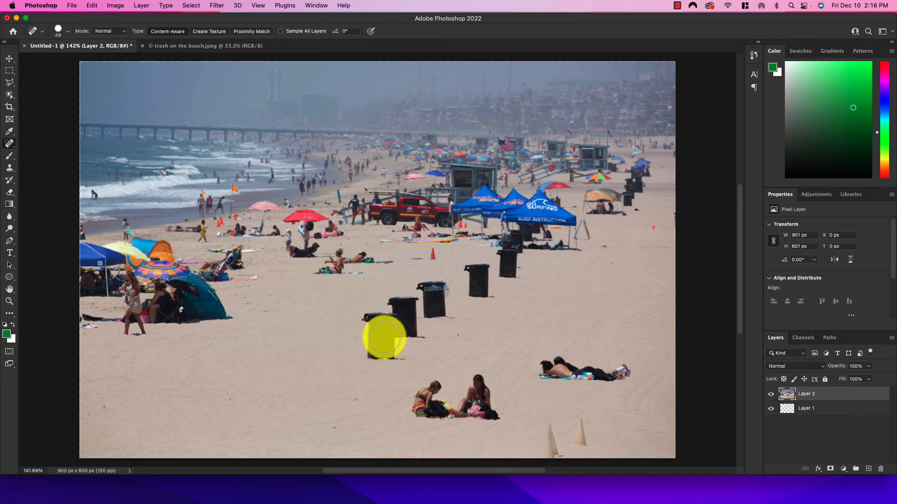
mouse_move(378, 326)
mouse_down()
mouse_move(371, 364)
mouse_move(398, 339)
mouse_move(395, 314)
mouse_move(377, 323)
mouse_move(422, 318)
mouse_move(402, 316)
mouse_move(415, 334)
mouse_move(444, 314)
mouse_move(445, 295)
mouse_move(423, 303)
mouse_move(499, 284)
mouse_move(507, 259)
mouse_move(488, 273)
mouse_up()
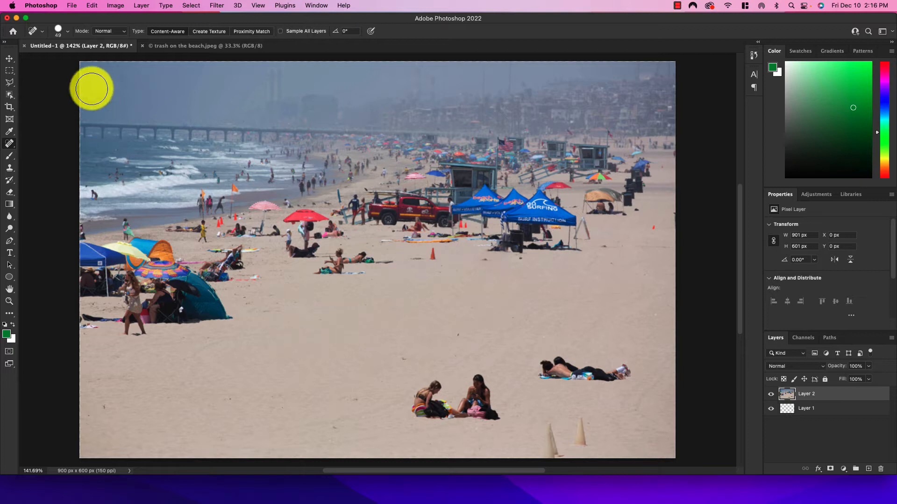
Step: With the 37 px Healing Brush and sampled sand, paint over the two pale foreground cones and the black bins beneath the blue surfing tents
click(9, 145)
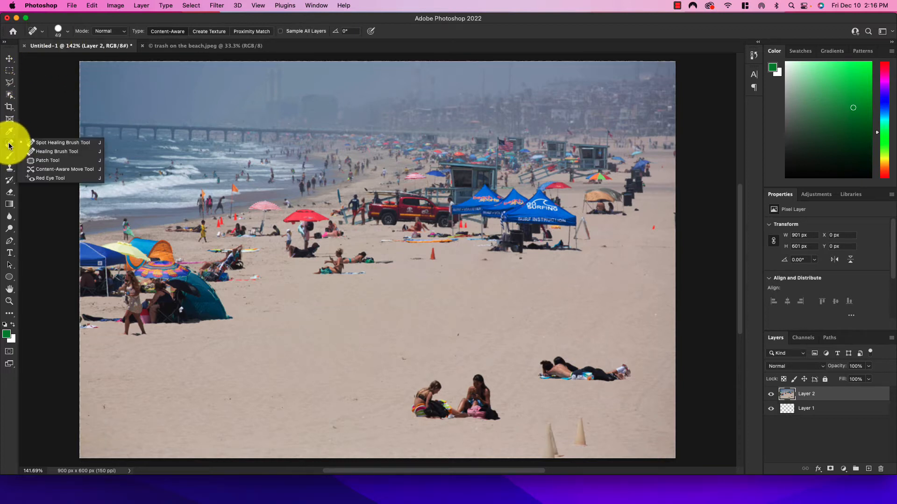
click(52, 151)
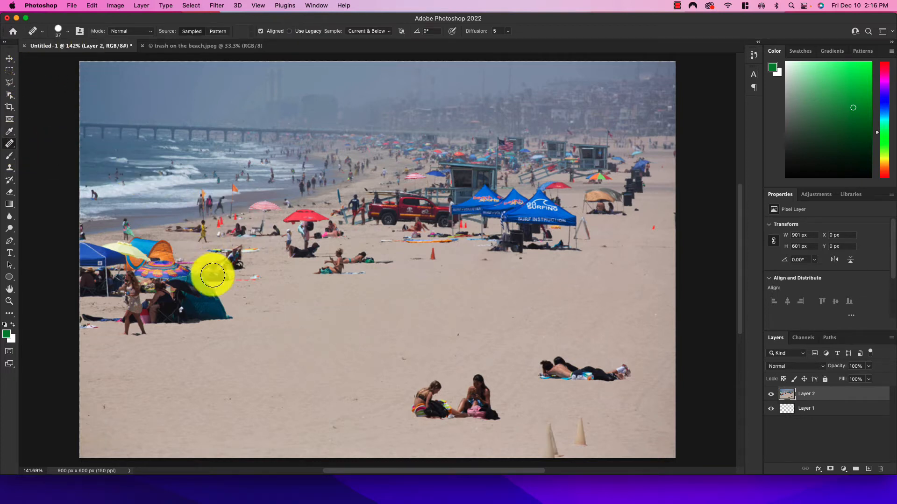
click(433, 254)
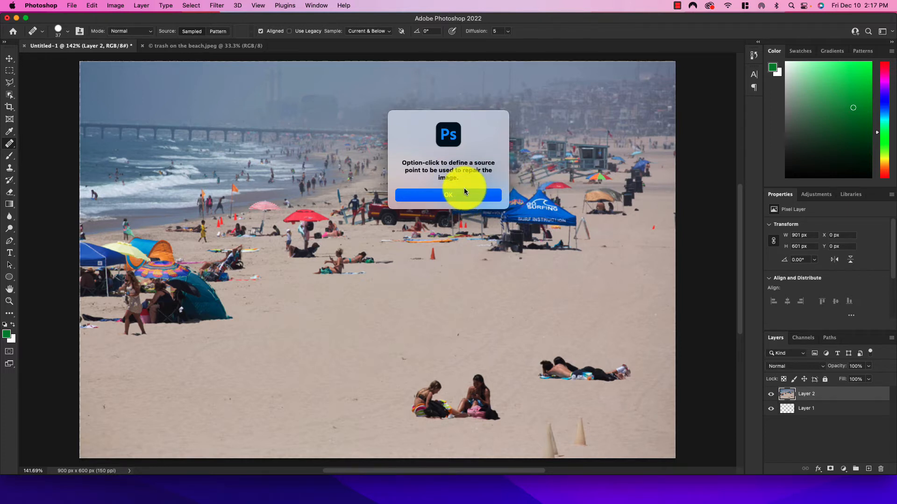
click(431, 195)
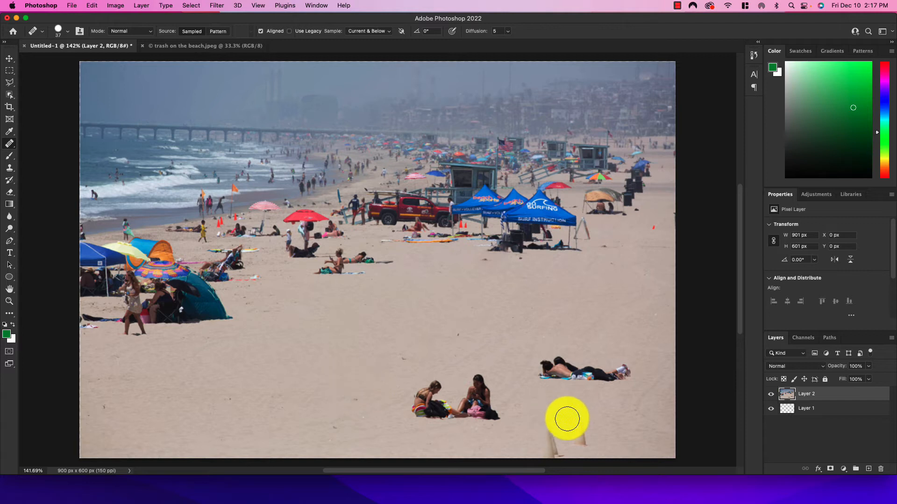
mouse_move(566, 419)
mouse_down()
mouse_move(585, 424)
mouse_move(536, 437)
mouse_up()
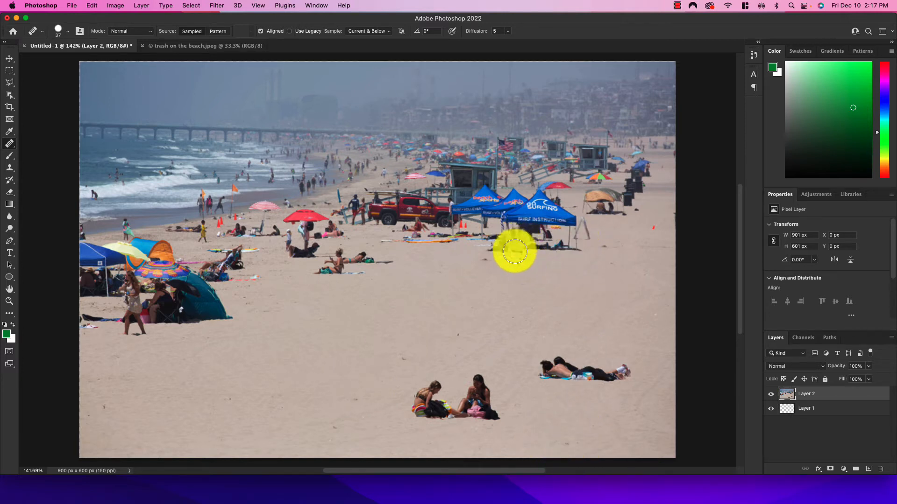
click(388, 340)
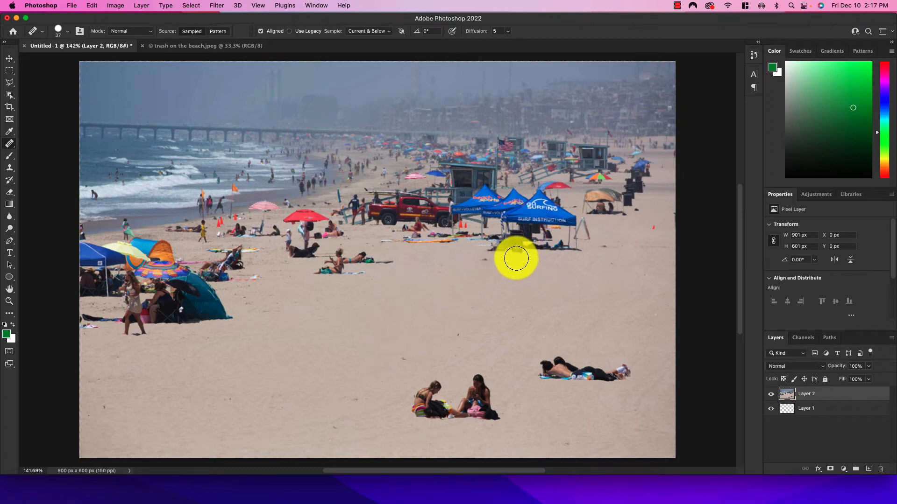
mouse_move(517, 245)
mouse_down()
mouse_move(511, 270)
mouse_move(517, 253)
mouse_move(540, 263)
mouse_move(486, 263)
mouse_move(551, 280)
mouse_up()
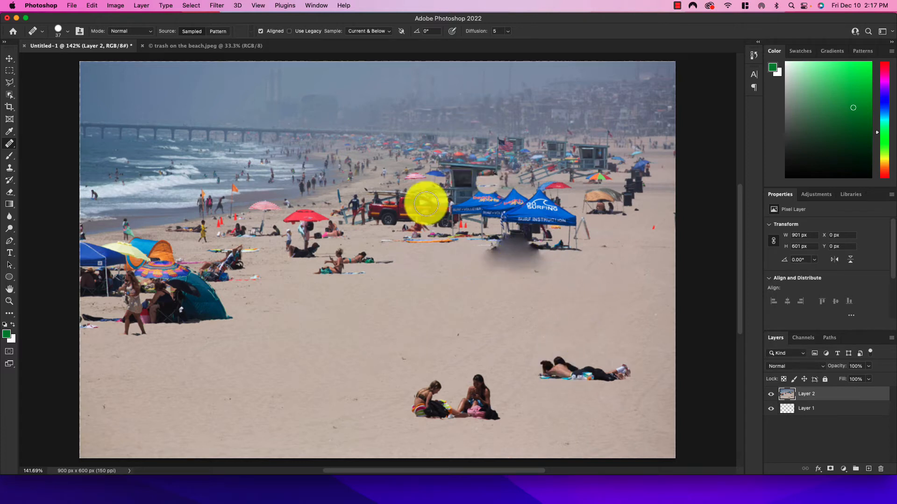
Step: Replace the two seated women and the people lying on the foreground sand with clean sand using the Patch tool in Source mode
right_click(10, 145)
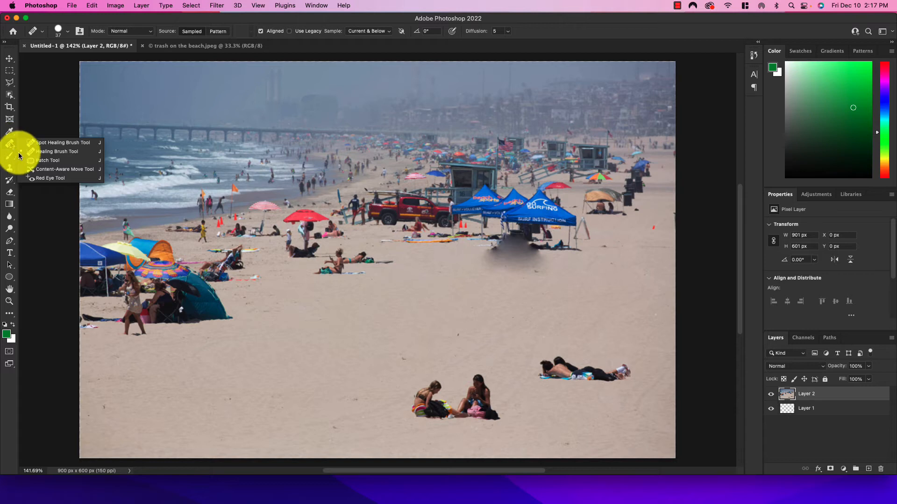
click(42, 160)
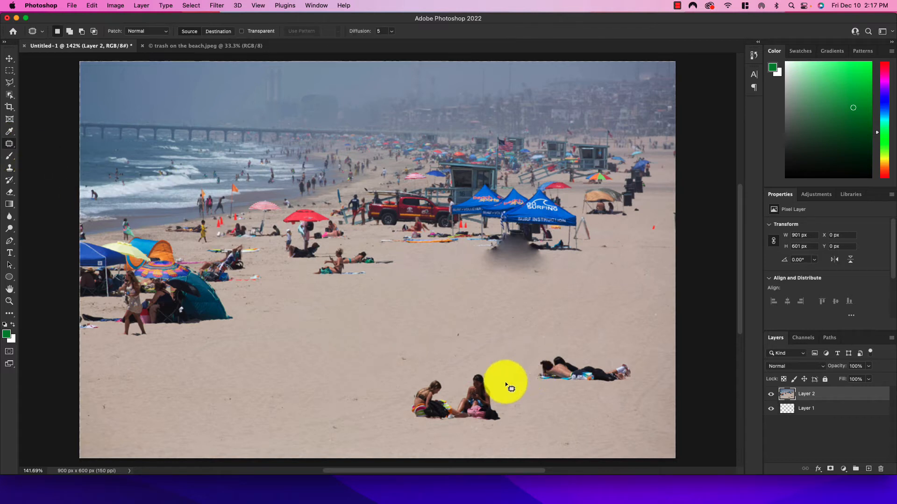
mouse_move(505, 385)
mouse_down()
mouse_move(473, 367)
mouse_move(410, 383)
mouse_move(402, 404)
mouse_move(420, 435)
mouse_move(467, 446)
mouse_move(493, 437)
mouse_move(516, 397)
mouse_move(506, 383)
mouse_move(480, 379)
mouse_move(463, 386)
mouse_move(468, 399)
mouse_move(445, 362)
mouse_move(427, 353)
mouse_move(345, 350)
mouse_move(233, 391)
mouse_move(282, 385)
mouse_move(303, 366)
mouse_move(307, 378)
mouse_move(282, 371)
mouse_move(292, 390)
mouse_move(283, 365)
mouse_move(268, 387)
mouse_up()
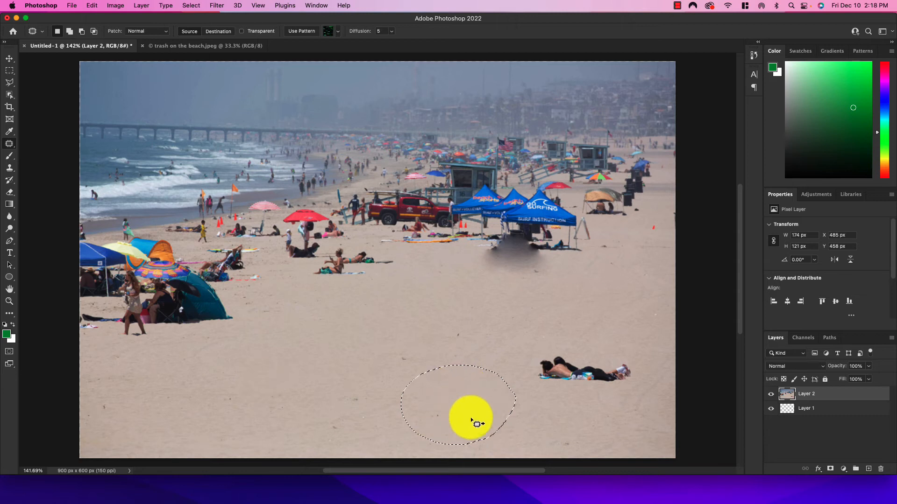
mouse_move(535, 353)
mouse_down()
mouse_move(547, 387)
mouse_move(651, 383)
mouse_move(652, 369)
mouse_move(640, 364)
mouse_move(536, 352)
mouse_move(581, 361)
mouse_move(581, 319)
mouse_move(528, 306)
mouse_up()
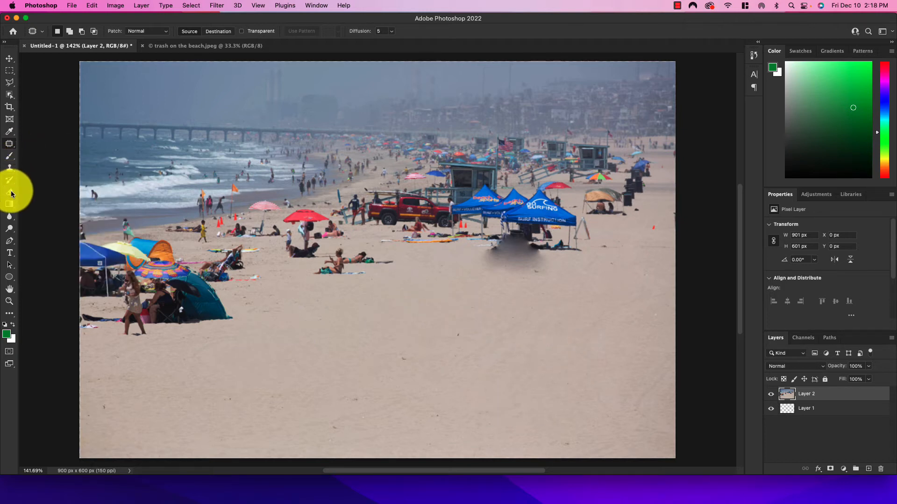
Step: With the 25 px Clone Stamp and Aligned on, sample the orange cones near the shoreline and stamp a copy onto the open sand
click(10, 169)
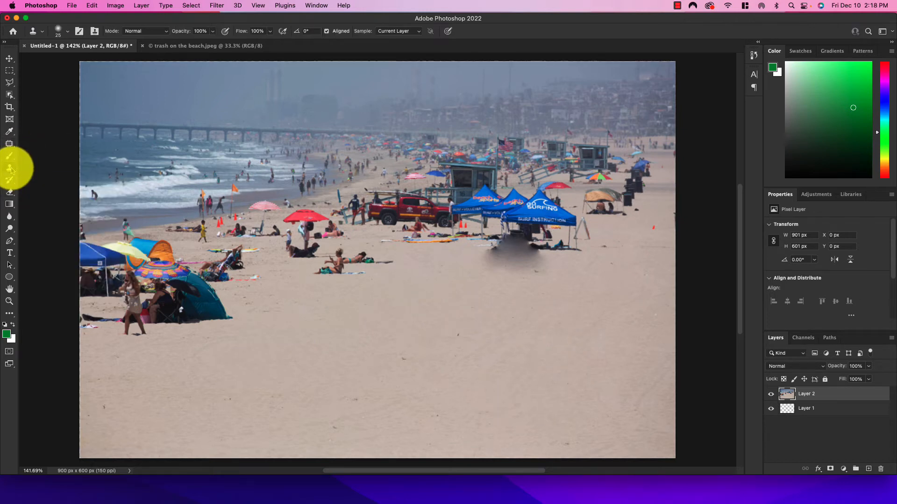
click(41, 167)
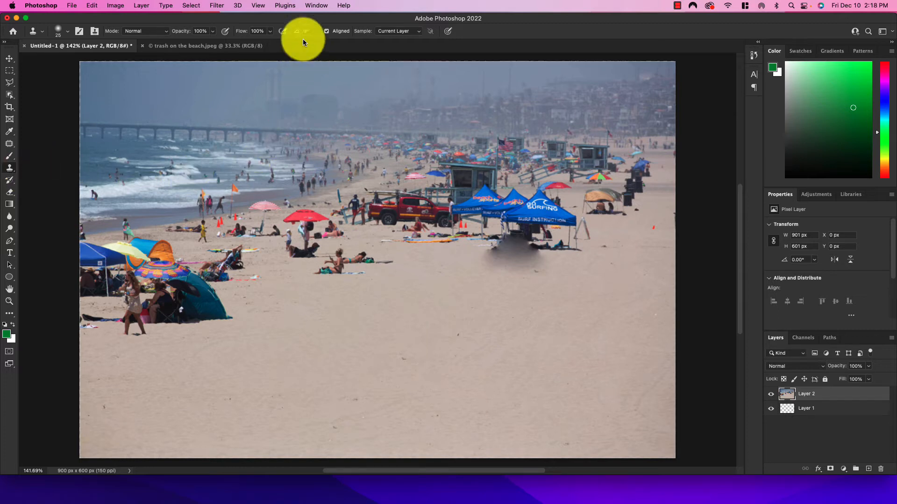
click(327, 32)
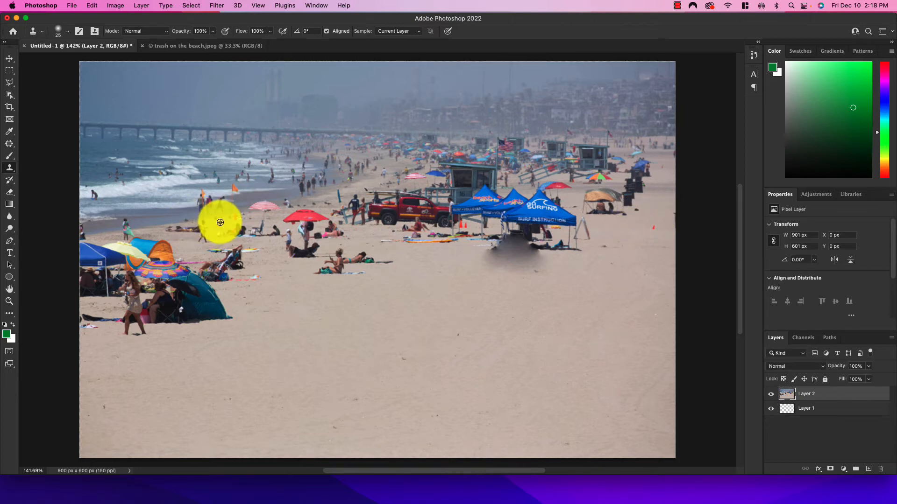
click(350, 304)
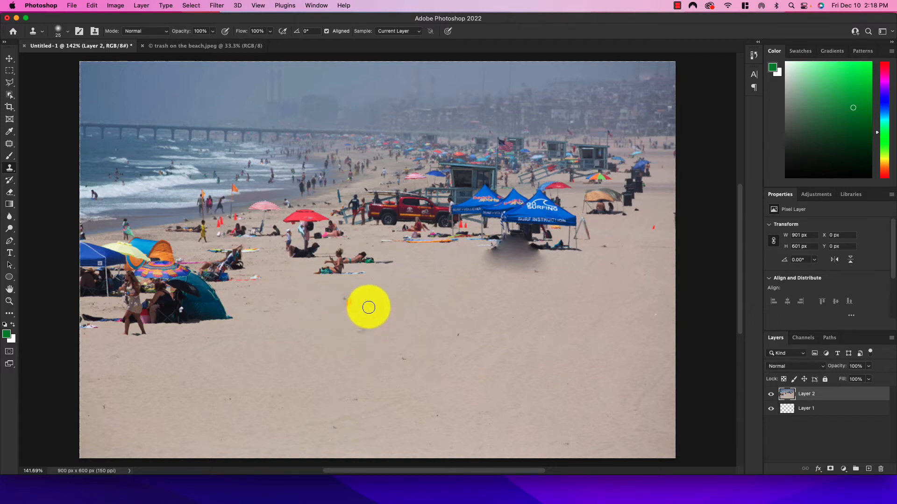
click(350, 315)
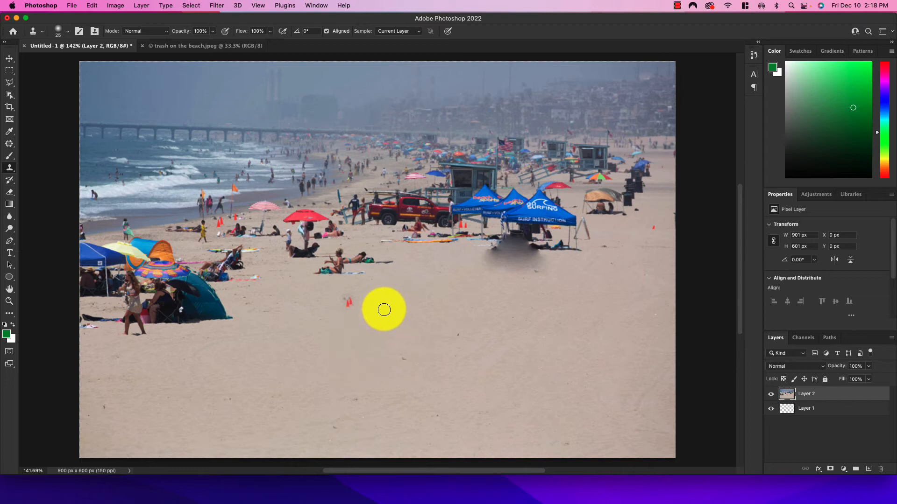
click(260, 308)
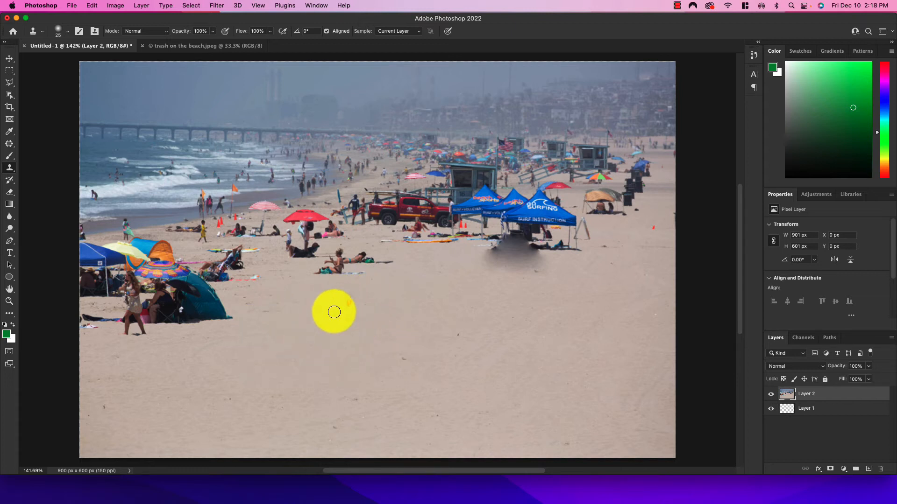
Step: Clone the orange beach tent and the striped umbrella onto the open foreground sand with the Clone Stamp
mouse_move(299, 322)
mouse_down()
mouse_move(292, 344)
mouse_move(297, 317)
mouse_up()
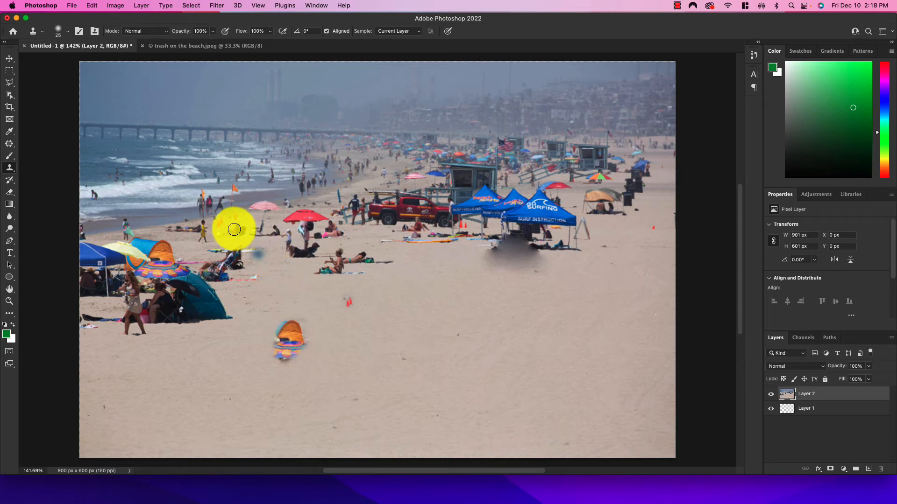
click(327, 31)
mouse_move(321, 349)
mouse_down()
mouse_move(260, 339)
mouse_move(282, 320)
mouse_move(276, 351)
mouse_up()
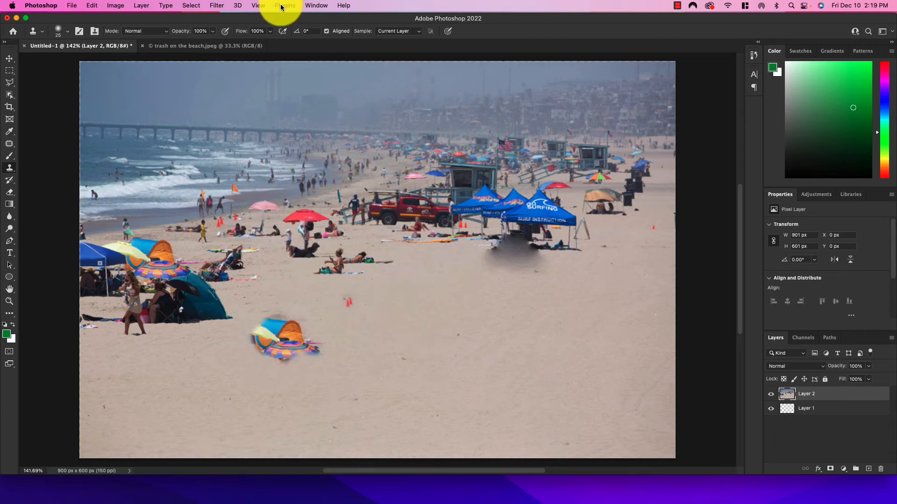
Step: Turn off Aligned and stamp copies of the orange cones at several spots across the sand and on the water
click(327, 30)
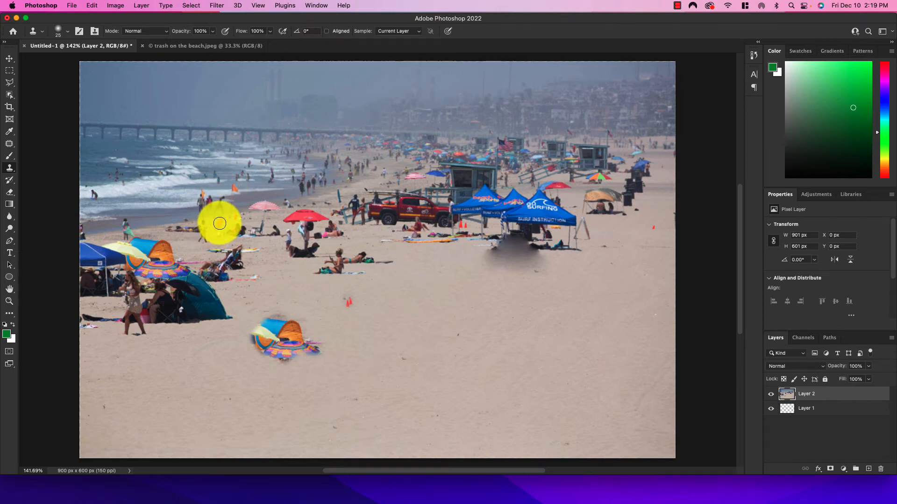
click(405, 298)
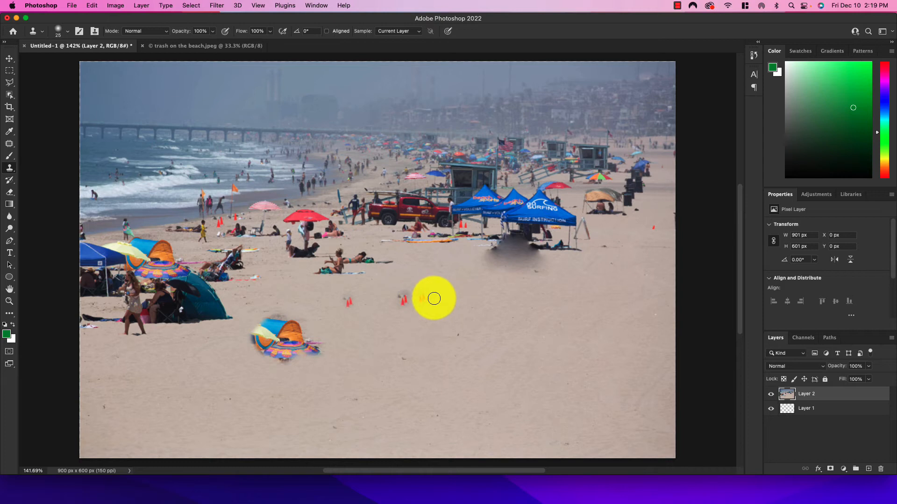
click(458, 290)
click(511, 295)
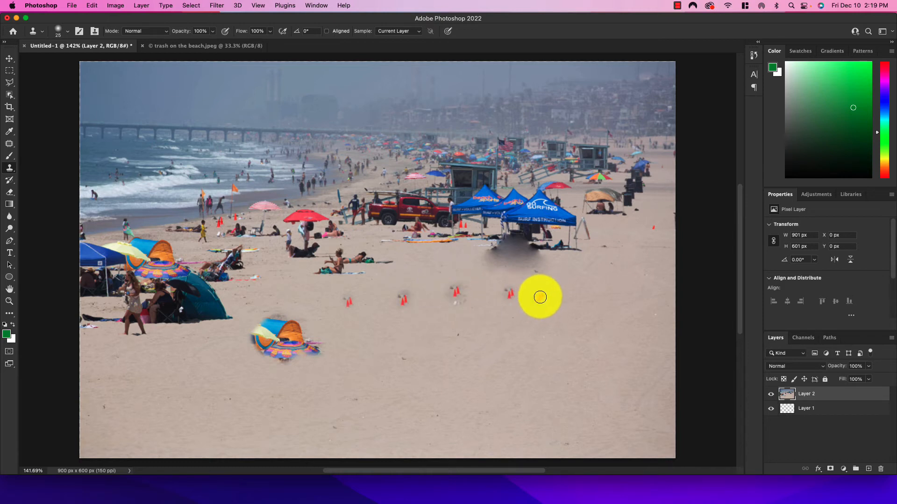
click(540, 297)
click(529, 309)
click(493, 327)
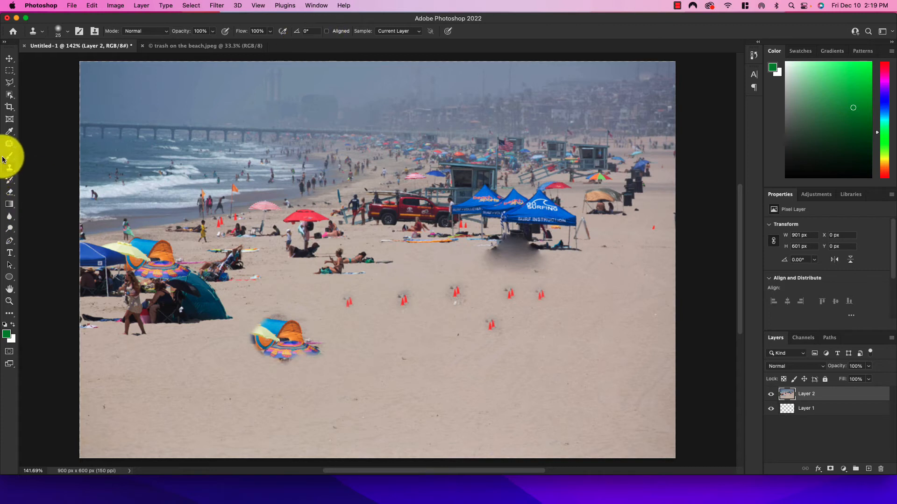
click(617, 144)
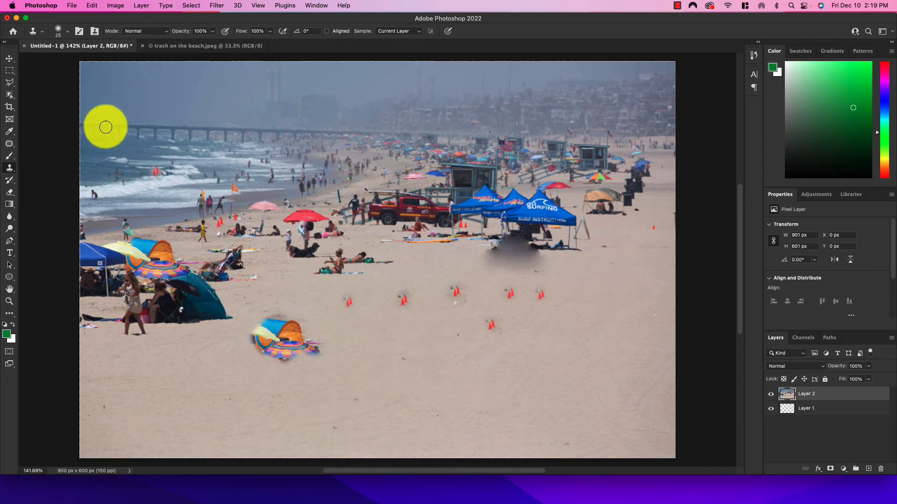
Step: Replace the cloned cones and the cloned tent and umbrella on the foreground with clean sand using the Patch tool in Source mode
click(10, 146)
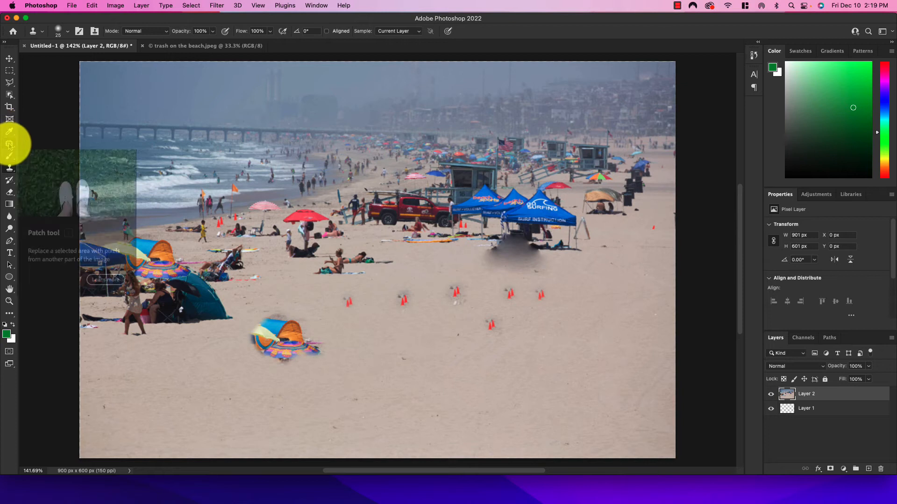
mouse_move(279, 298)
mouse_down()
mouse_move(248, 331)
mouse_move(259, 354)
mouse_move(295, 363)
mouse_move(384, 367)
mouse_move(554, 352)
mouse_move(577, 324)
mouse_move(541, 288)
mouse_move(284, 301)
mouse_move(327, 333)
mouse_move(350, 374)
mouse_move(383, 383)
mouse_move(384, 394)
mouse_move(289, 320)
mouse_move(246, 336)
mouse_move(279, 383)
mouse_move(362, 405)
mouse_move(396, 425)
mouse_up()
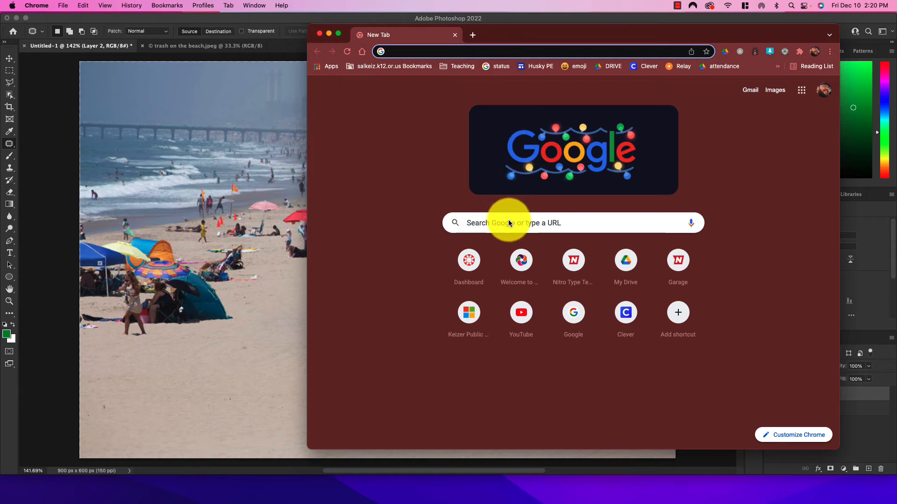
Step: In Chrome, open Google, search for "dinosaur" and show the image results
click(508, 223)
click(455, 51)
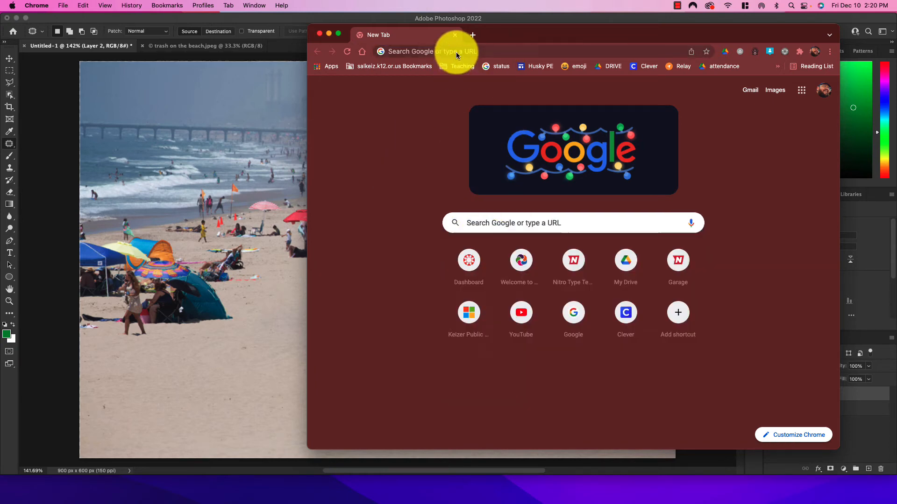
text(goo)
key(Return)
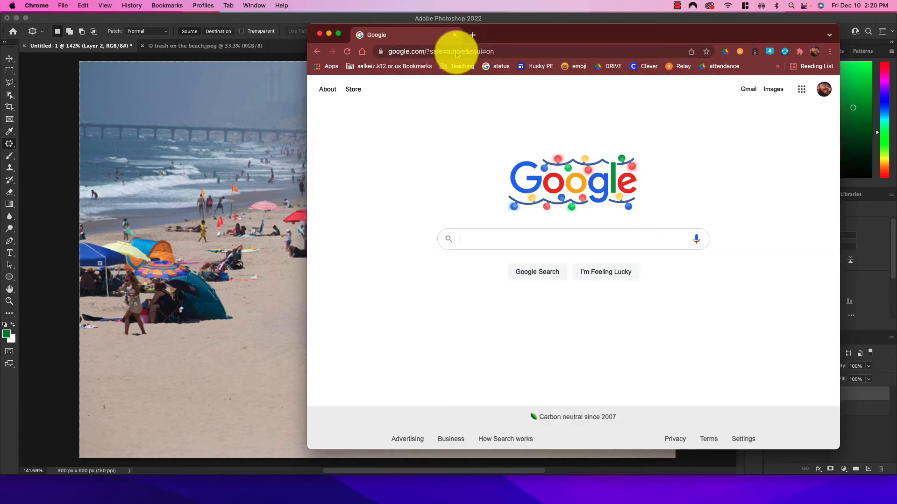
click(561, 246)
text(di)
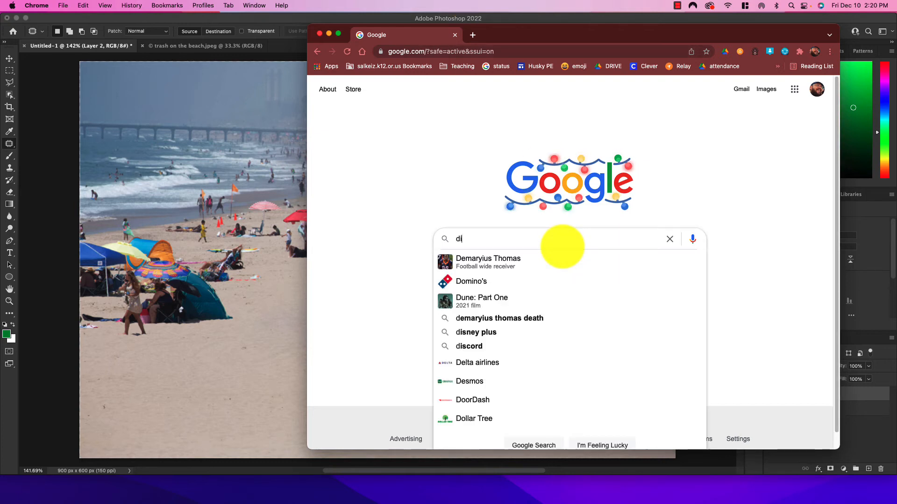
text(nosaur)
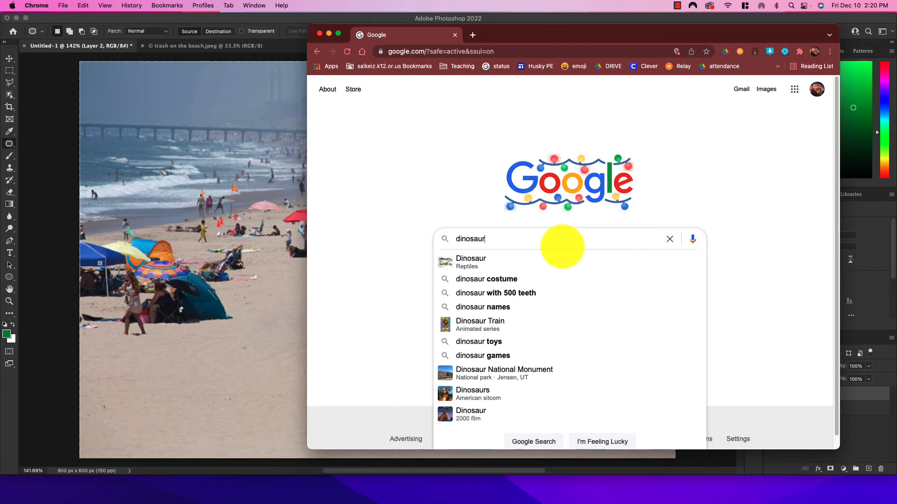
key(Return)
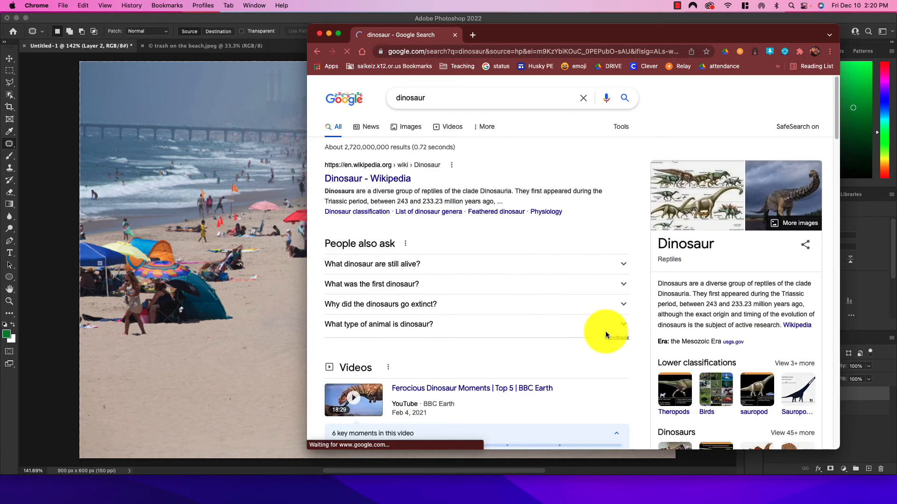
click(402, 127)
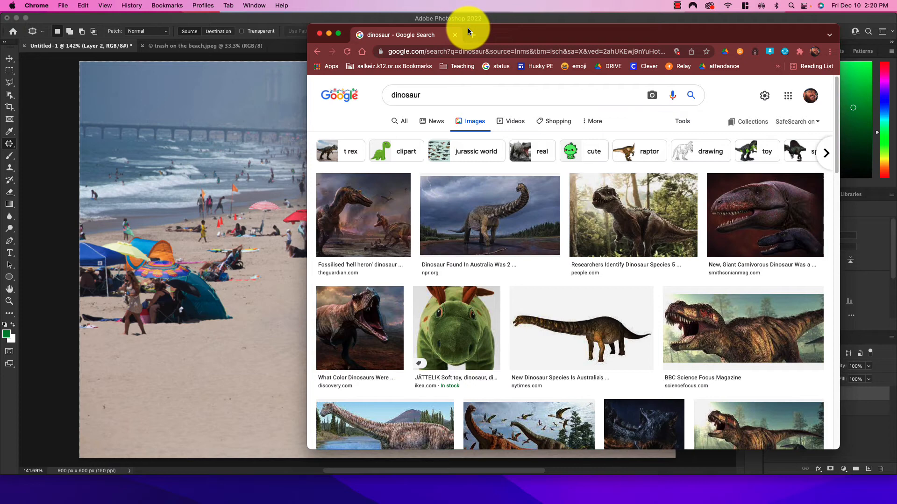
Step: Refine the image search to "dinosaur png transparent"
click(450, 96)
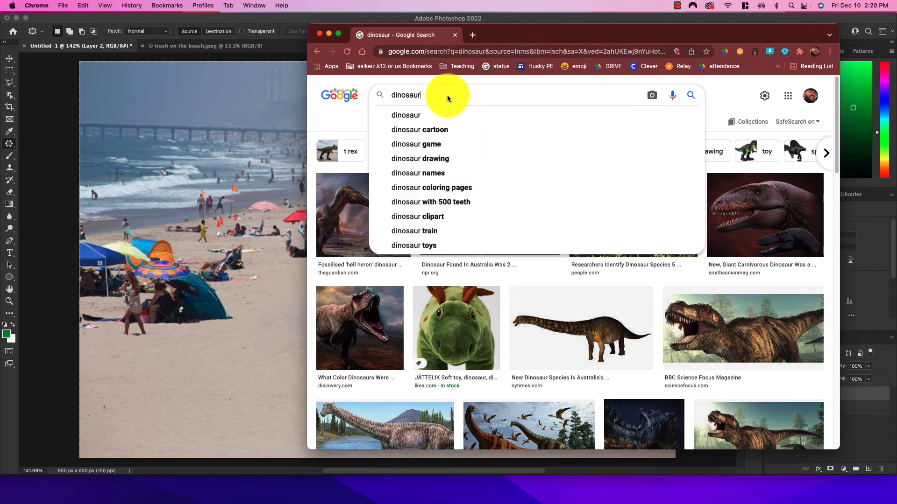
text(png)
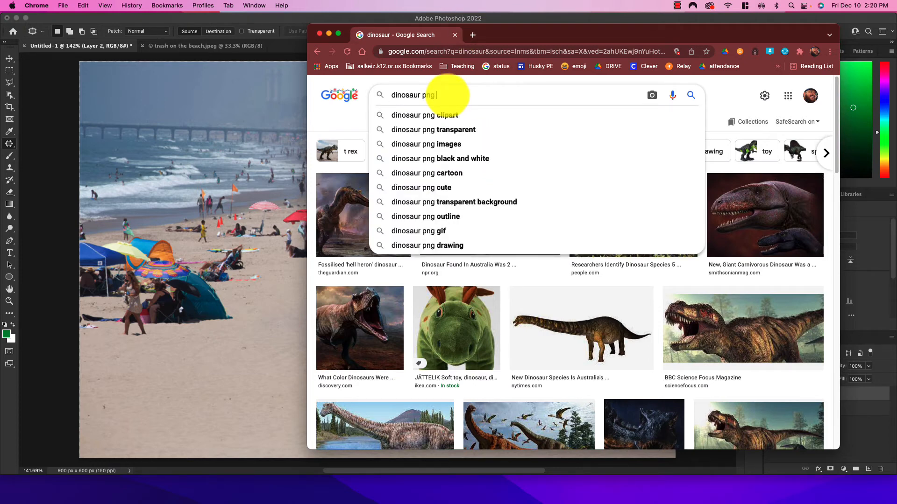
text( tr)
key(Down)
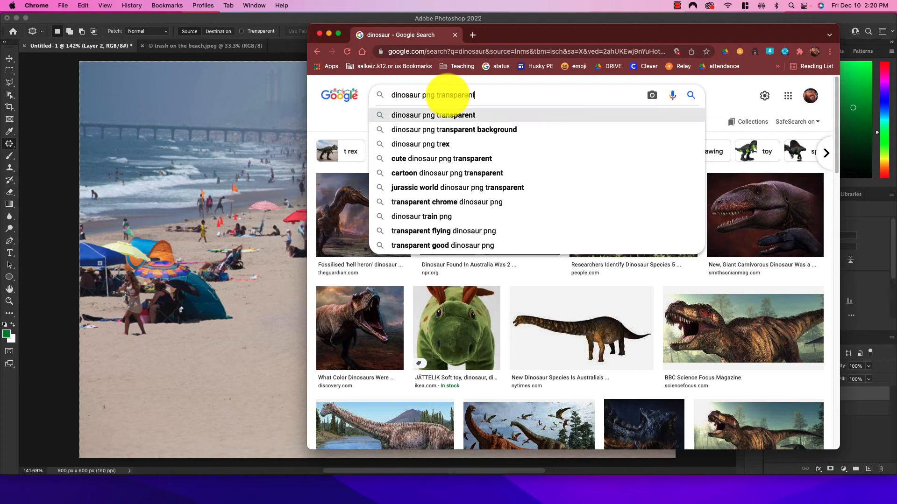
key(Return)
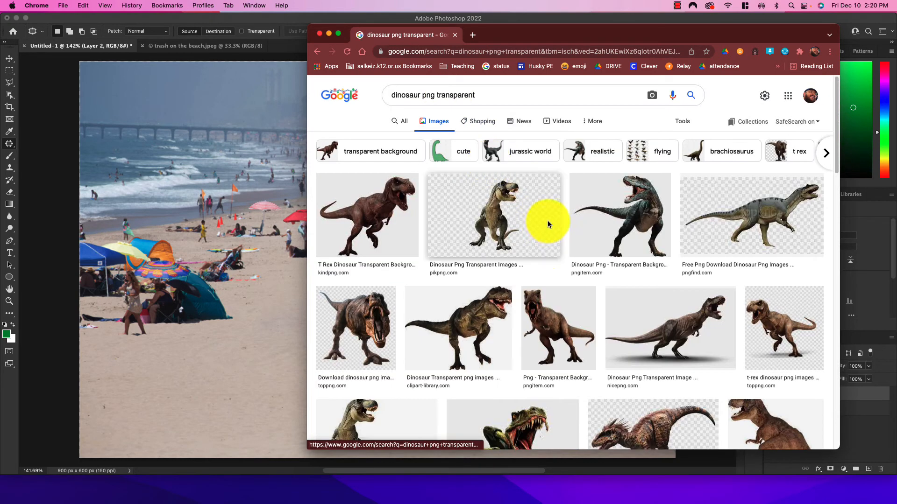
Step: Open the preview of the brown roaring T. rex image from clipart-library.com in the image results
click(630, 212)
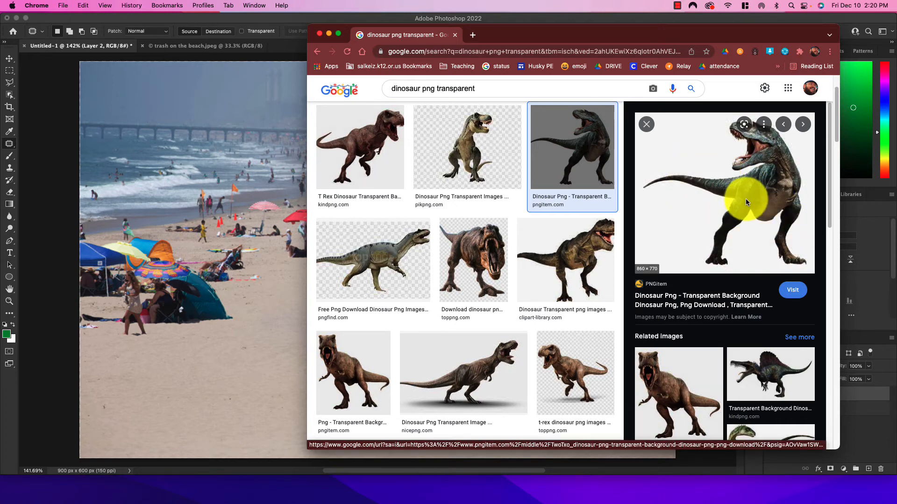
click(594, 259)
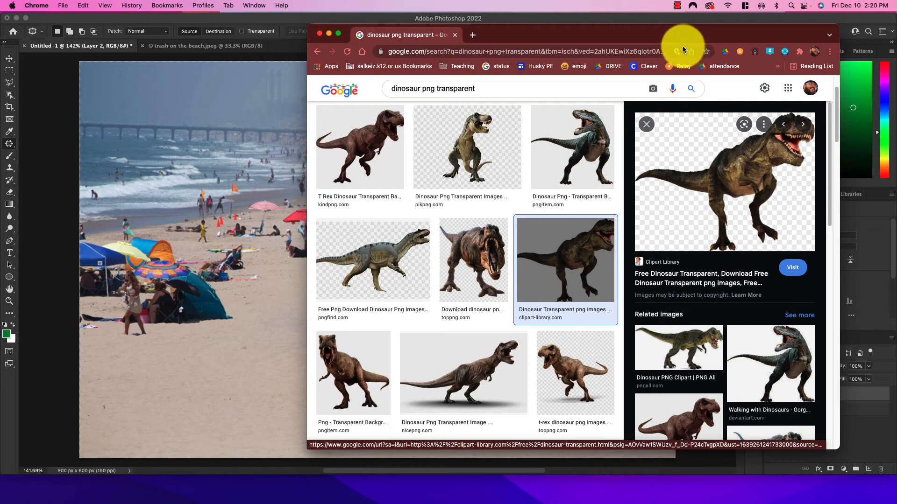
mouse_move(683, 35)
mouse_down()
mouse_move(755, 47)
mouse_move(691, 40)
mouse_up()
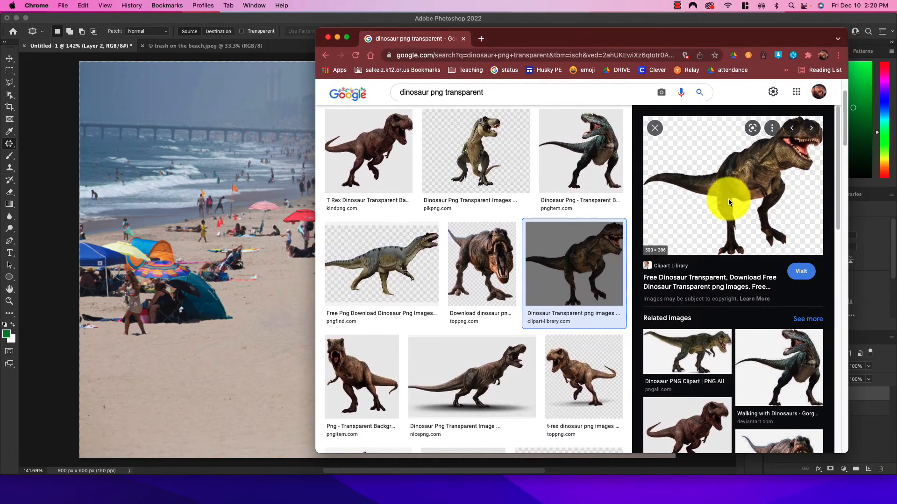
Step: Bring the previewed T. rex image into the Photoshop beach document as a new layer above the photo
right_click(738, 172)
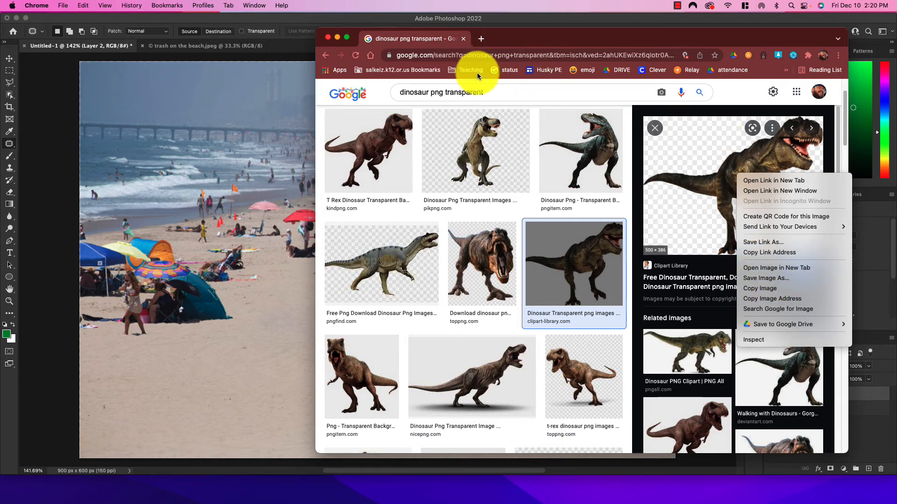
click(517, 37)
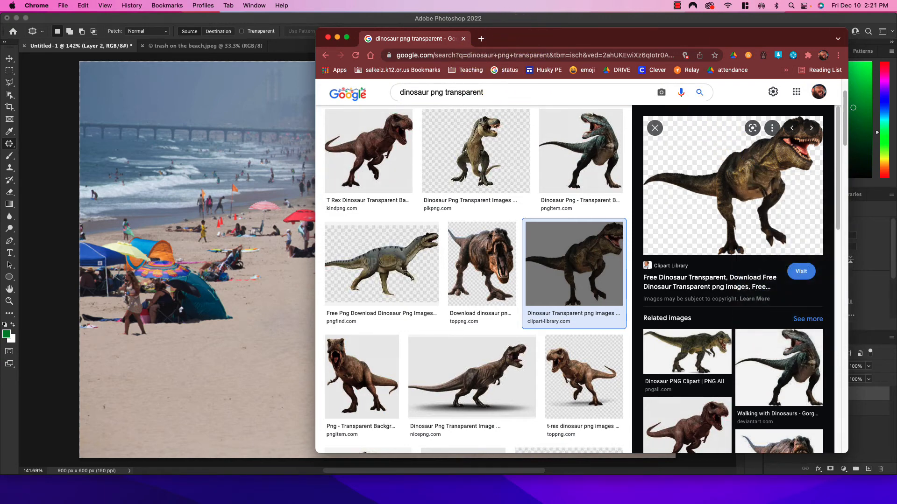
drag(717, 37, 896, 47)
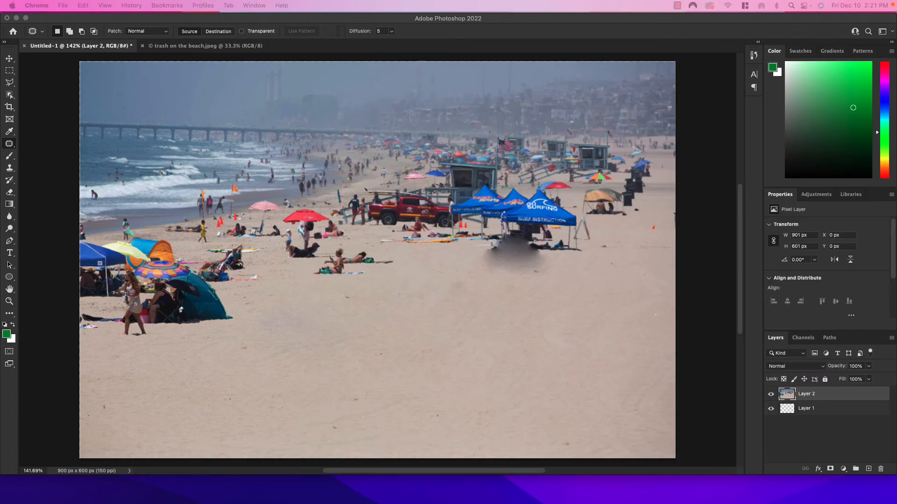
drag(508, 203, 265, 252)
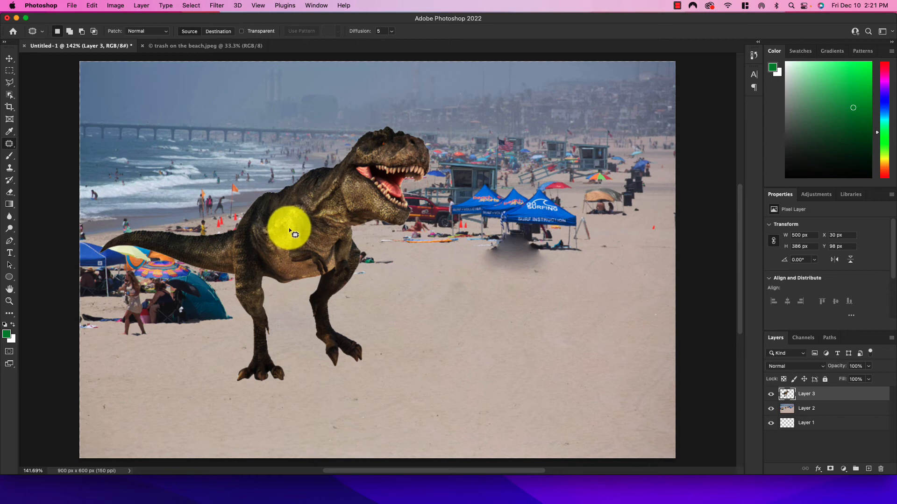
Step: Clear the stray selection on the dinosaur and move its layer to about X 81 px, Y 128 px with the Move tool
mouse_move(293, 233)
mouse_down()
mouse_move(300, 254)
mouse_move(314, 234)
mouse_move(291, 229)
mouse_up()
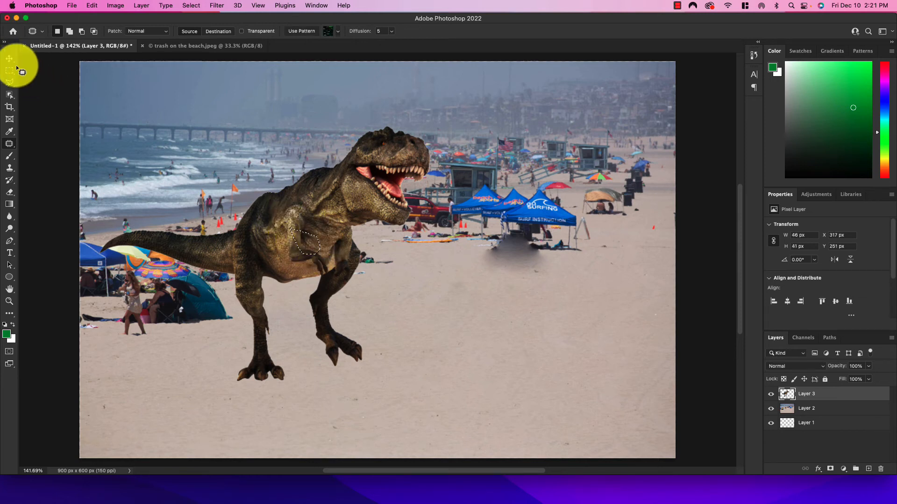
key(super+d)
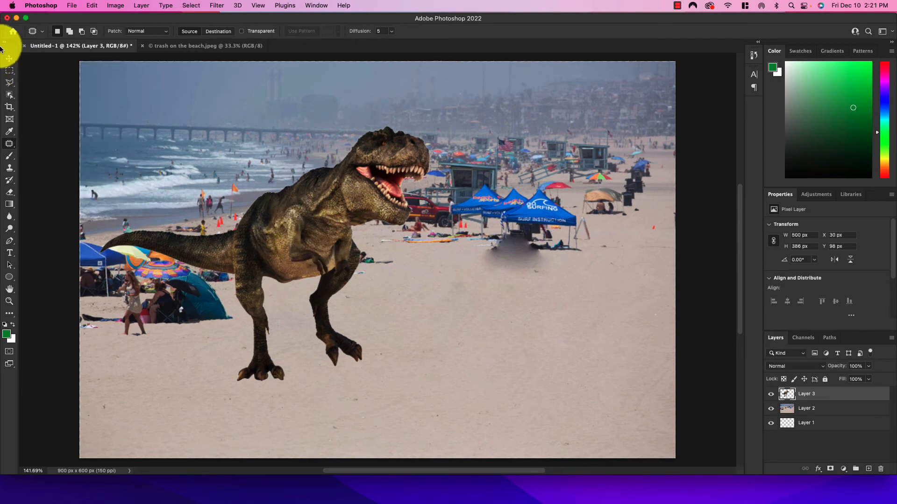
click(8, 61)
drag(296, 235, 342, 250)
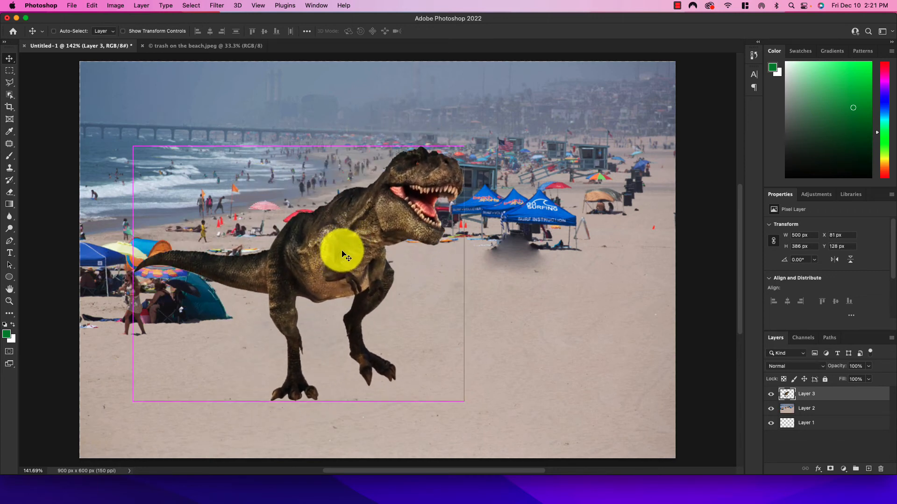
Step: Scale the dinosaur layer down to about 33% and place it at the water's edge, at about X 102 px, Y 137 px
key(super+t)
drag(463, 149, 356, 229)
drag(327, 290, 346, 143)
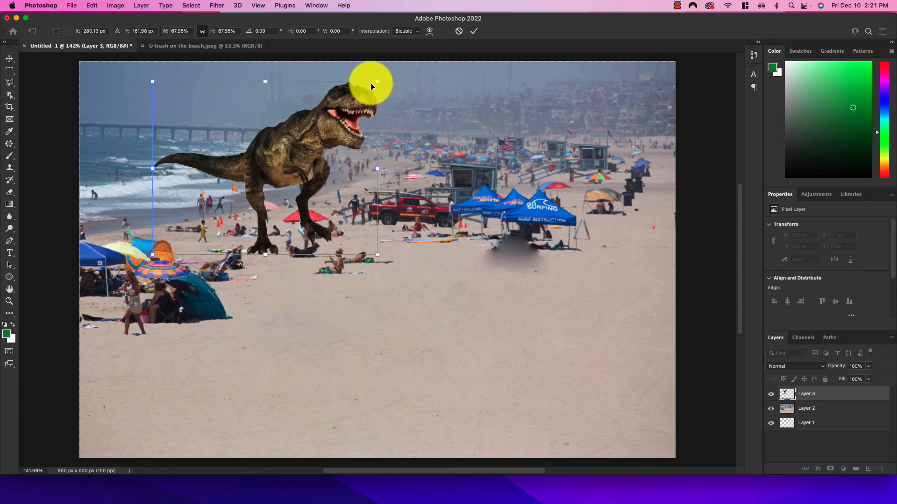
drag(378, 83, 262, 169)
drag(216, 208, 211, 190)
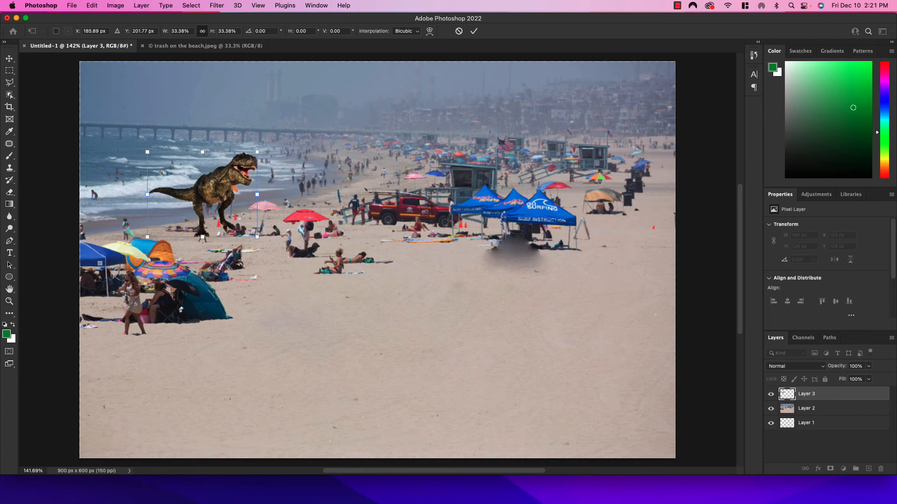
key(Return)
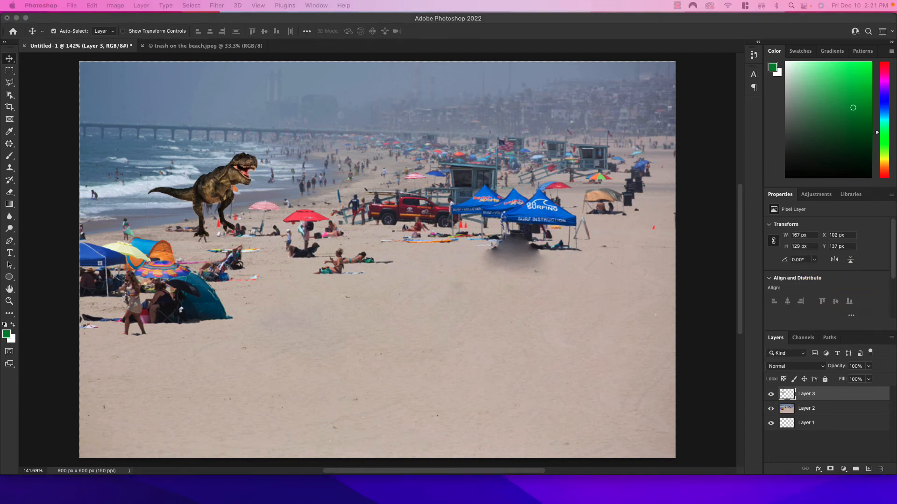
Step: Add two more full-size T. rex layers, one at about X -64, Y 250 px and another at about X 361, Y 150 px
drag(896, 292, 193, 318)
drag(156, 294, 246, 328)
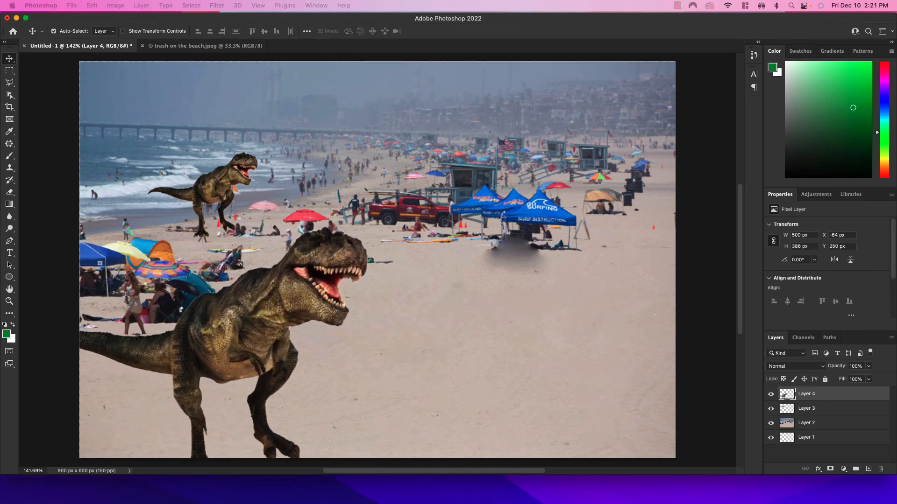
drag(707, 285, 532, 287)
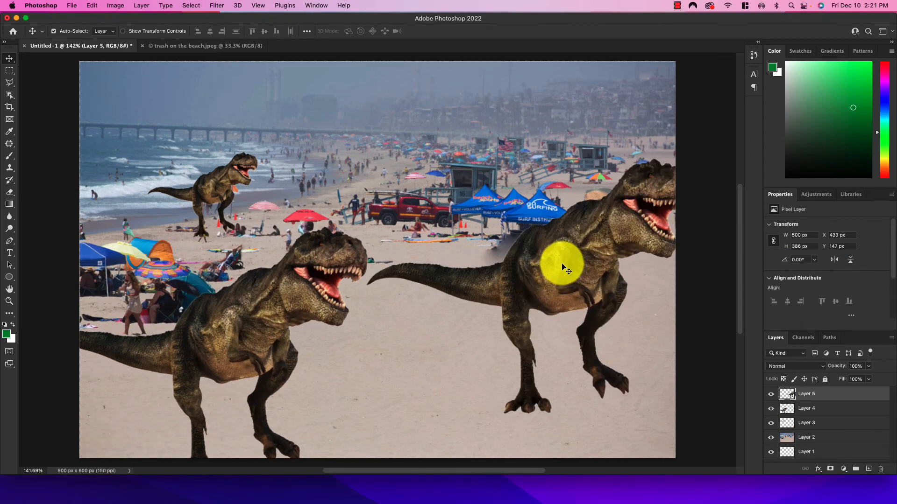
drag(574, 261, 527, 260)
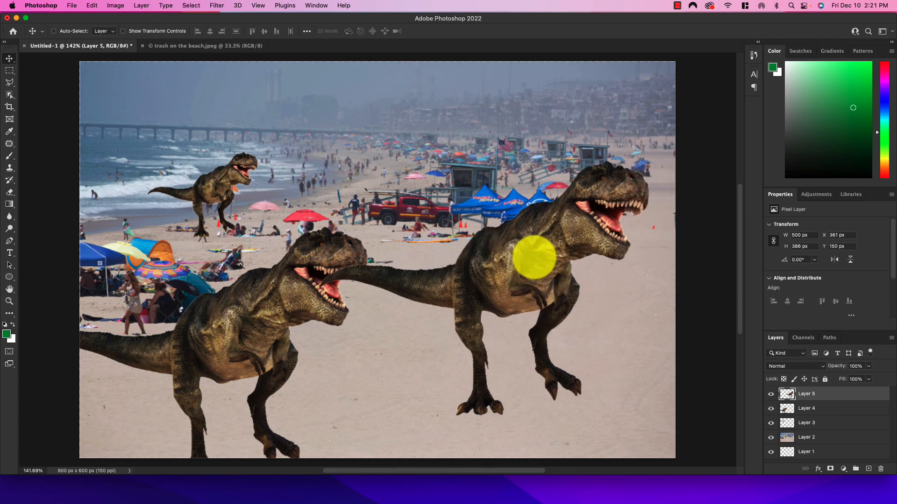
Step: Flip the newest T. rex horizontally and move it to the photo's lower-right corner, centred at about X 900, Y 459 px
key(ctrl+t)
right_click(534, 257)
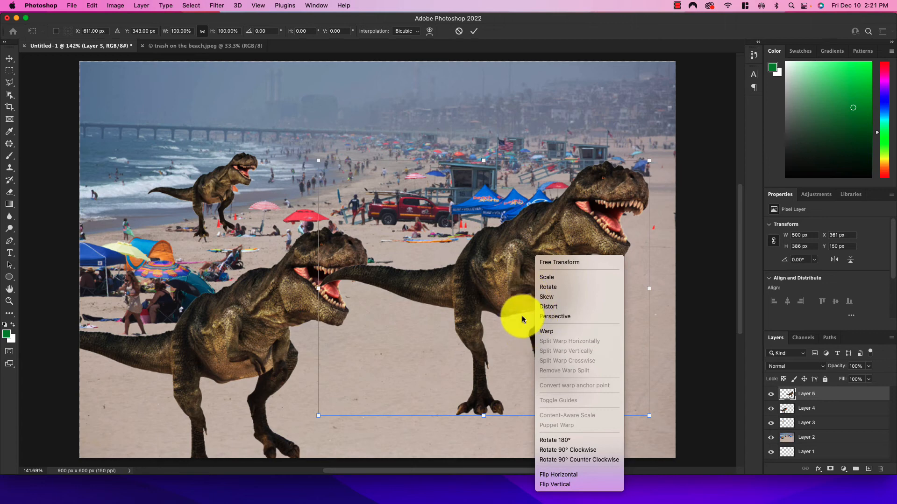
click(559, 475)
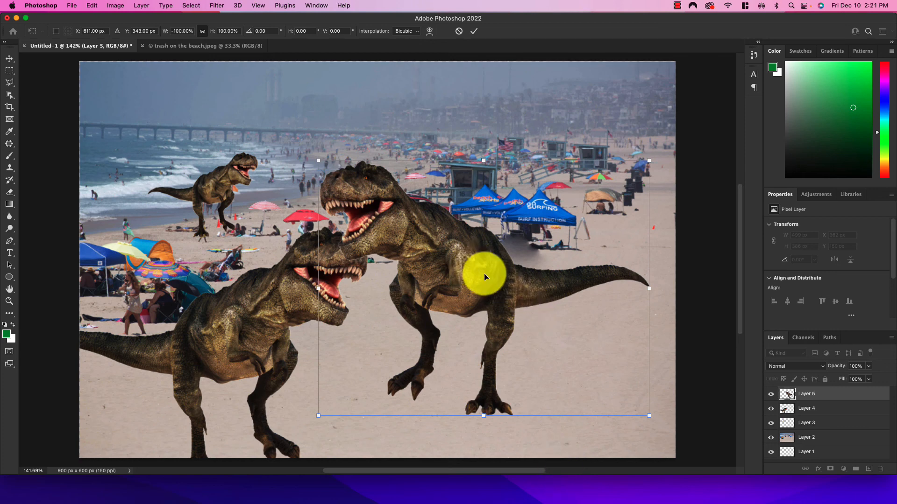
drag(484, 277, 660, 338)
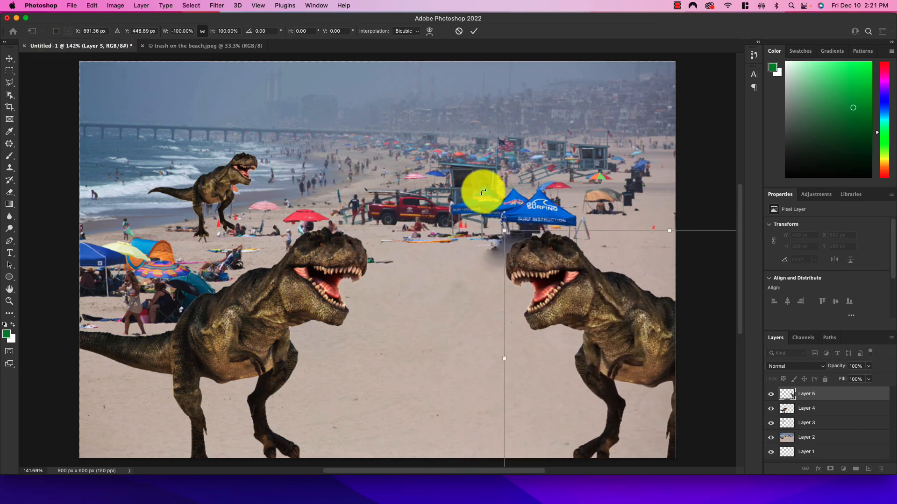
mouse_move(673, 349)
mouse_down()
mouse_move(644, 250)
mouse_move(659, 358)
mouse_up()
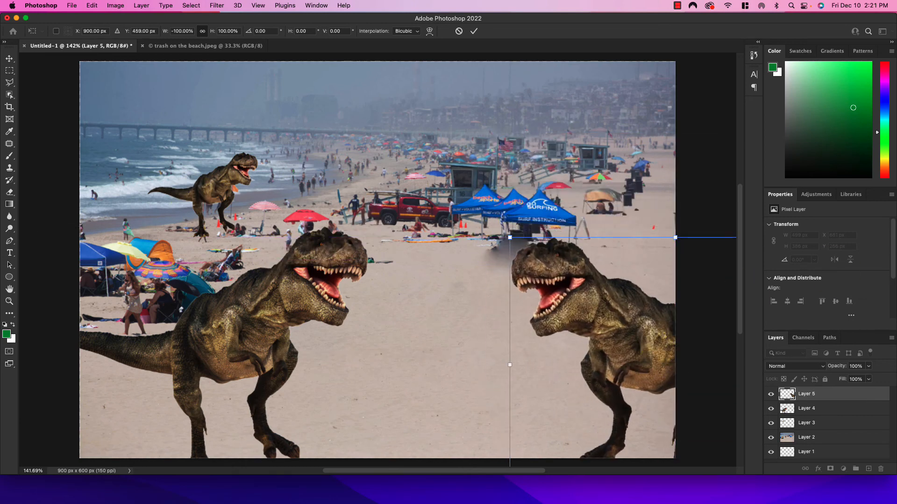
key(Return)
Step: Add the raw chicken image as a new layer, scaled to about 39% and placed between the two large dinosaurs near the photo's bottom edge
drag(892, 236, 426, 249)
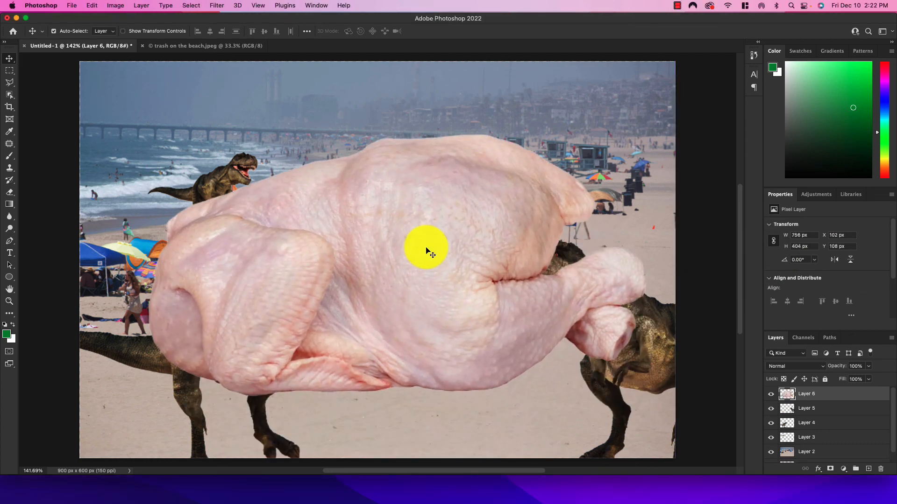
key(super+t)
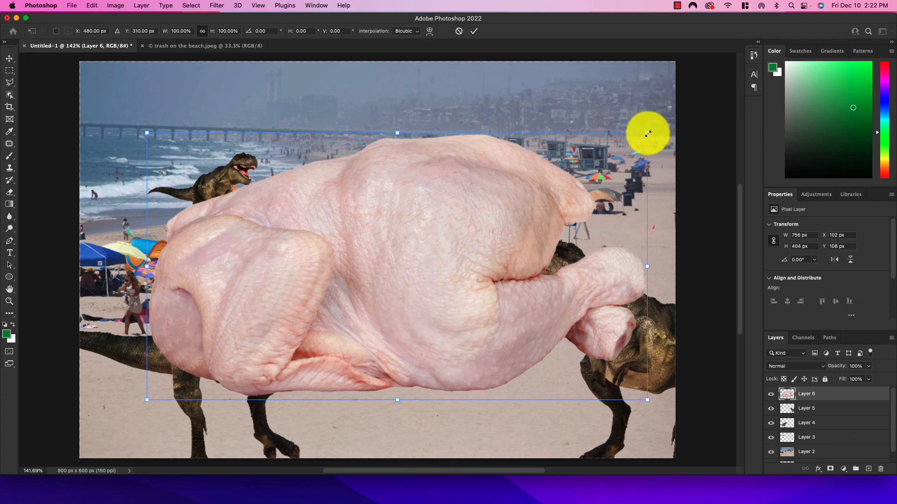
drag(648, 134, 467, 372)
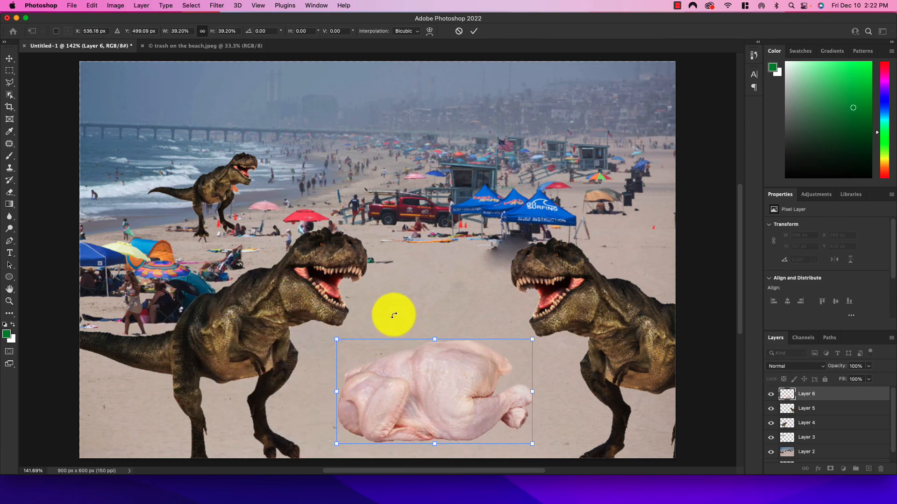
key(Return)
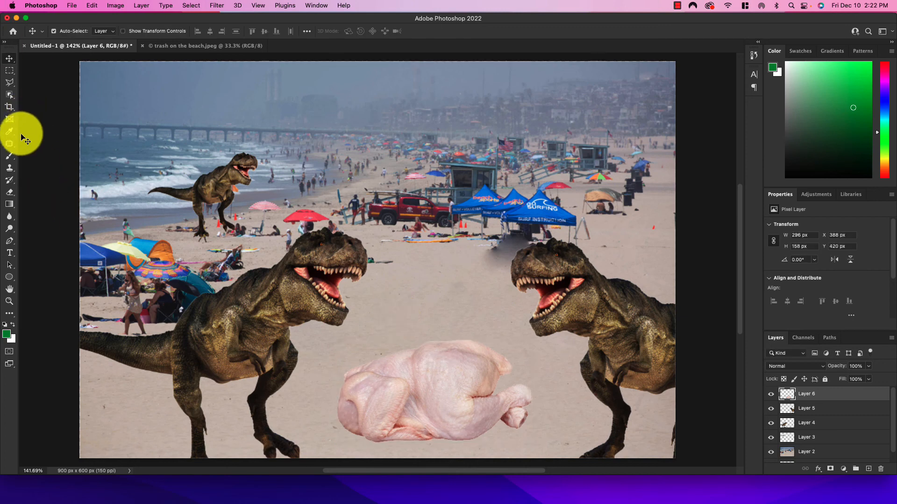
Step: Set up the Healing Brush with a 22 px size and Current & Below sampling, and sample the sand above the chicken
click(10, 146)
click(38, 151)
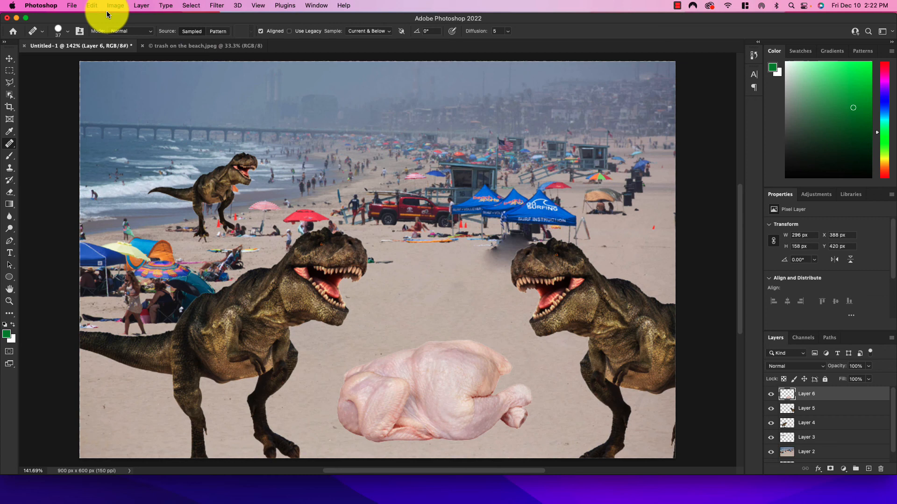
click(66, 32)
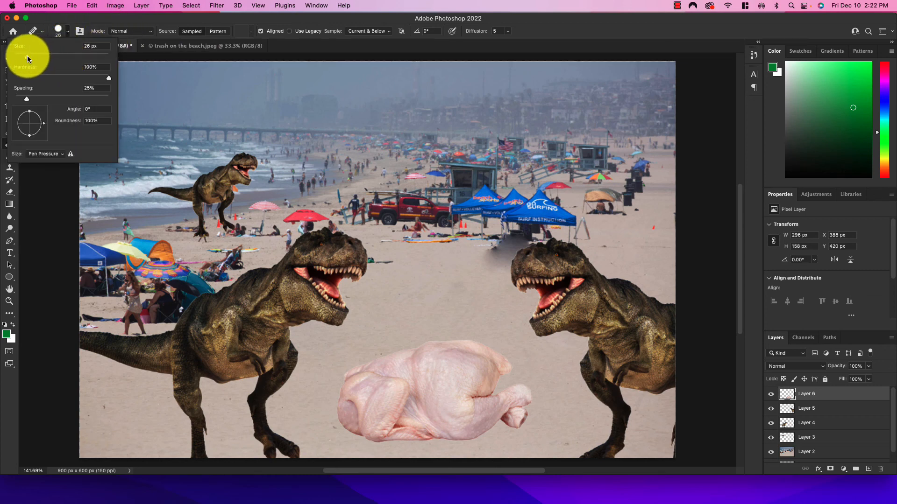
drag(26, 57, 24, 58)
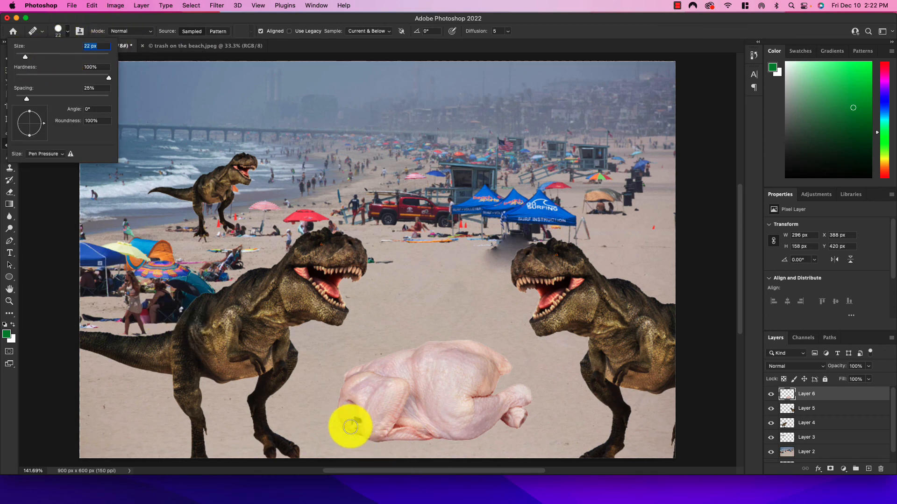
click(381, 32)
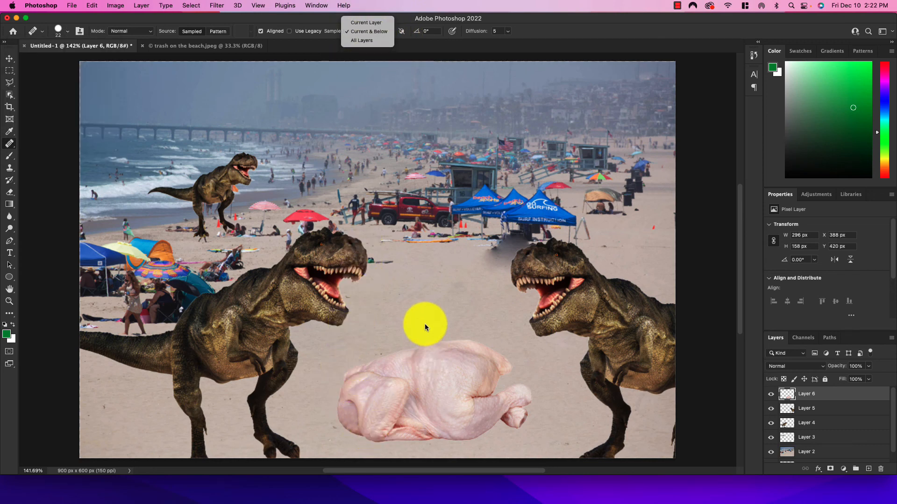
click(436, 285)
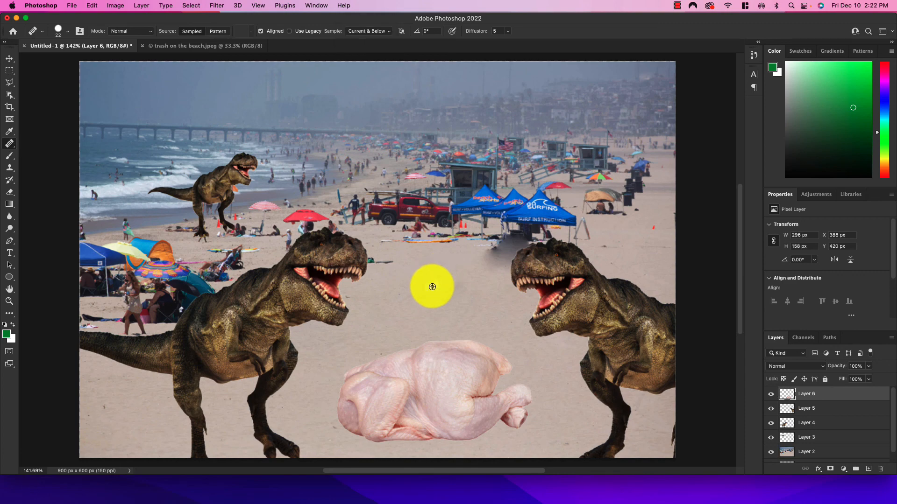
Step: Paint along the chicken's bottom edge with the Healing Brush to blend it into the sand
scroll(390, 425, down, 3)
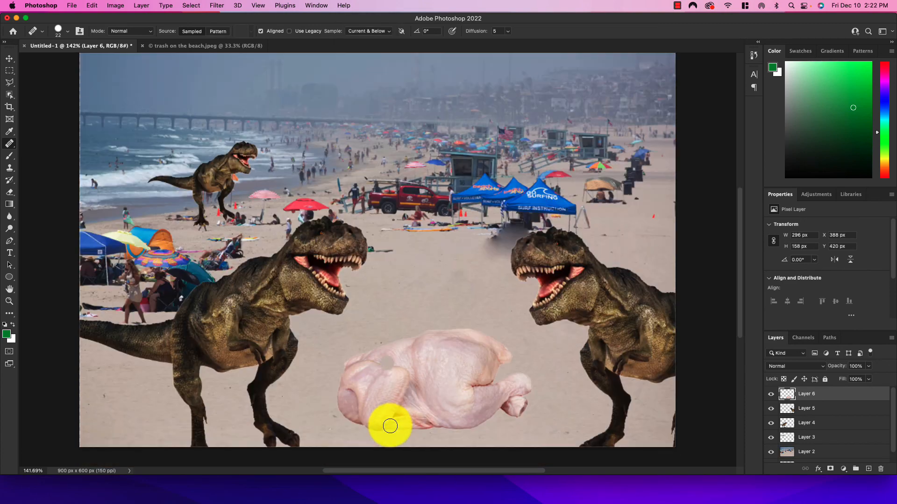
scroll(390, 424, up, 6)
scroll(390, 422, down, 2)
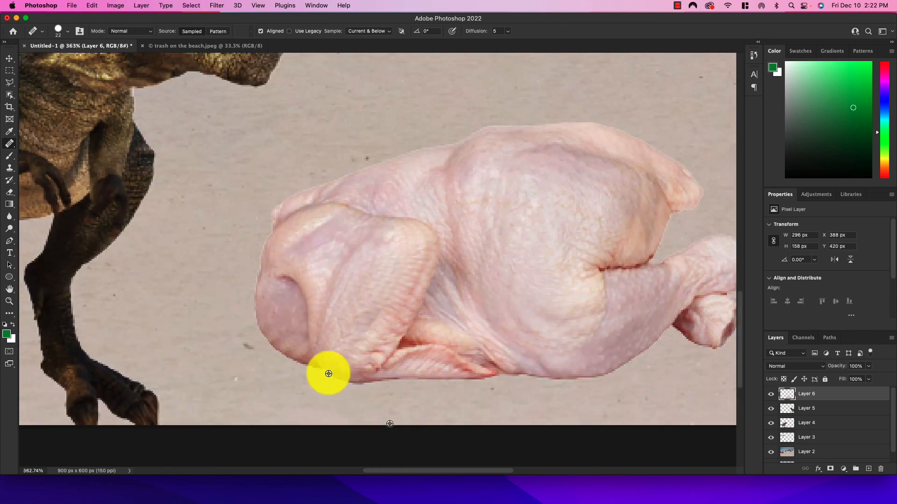
mouse_move(260, 339)
mouse_down()
mouse_move(293, 364)
mouse_move(357, 385)
mouse_move(514, 374)
mouse_move(600, 379)
mouse_move(560, 379)
mouse_up()
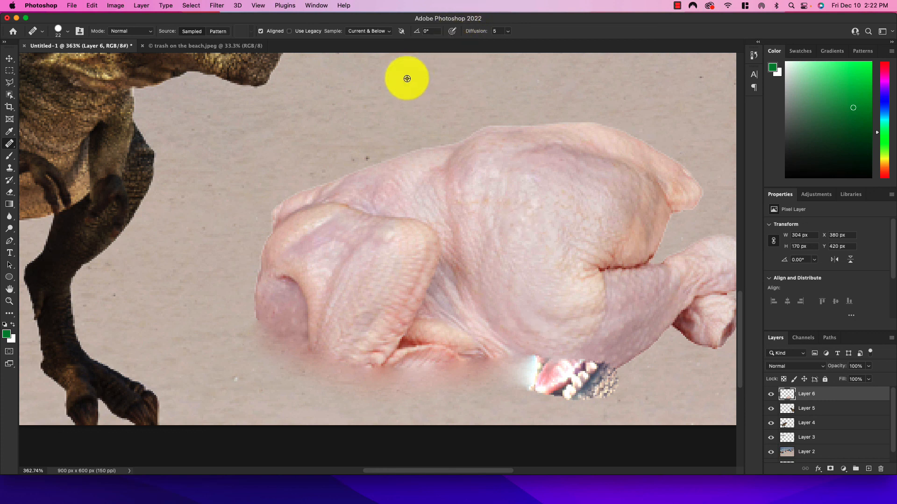
Step: Turn off Aligned sampling and heal the smeared patch and the rest of the chicken's bottom edge with sand texture
click(256, 30)
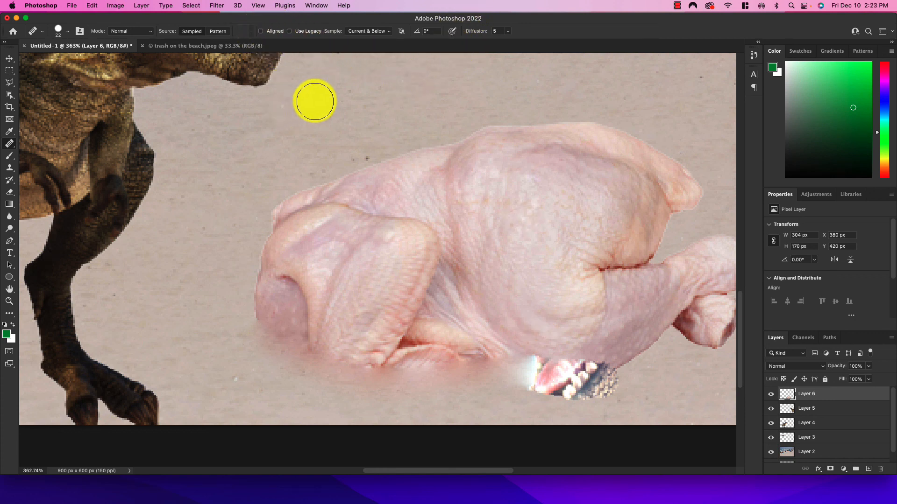
click(557, 390)
mouse_move(557, 390)
mouse_down()
mouse_move(516, 376)
mouse_move(606, 381)
mouse_move(599, 390)
mouse_move(633, 375)
mouse_move(480, 371)
mouse_move(501, 373)
mouse_move(416, 383)
mouse_move(426, 385)
mouse_move(279, 368)
mouse_move(282, 358)
mouse_move(261, 333)
mouse_move(359, 395)
mouse_move(546, 386)
mouse_move(711, 345)
mouse_move(664, 342)
mouse_move(618, 378)
mouse_move(641, 372)
mouse_up()
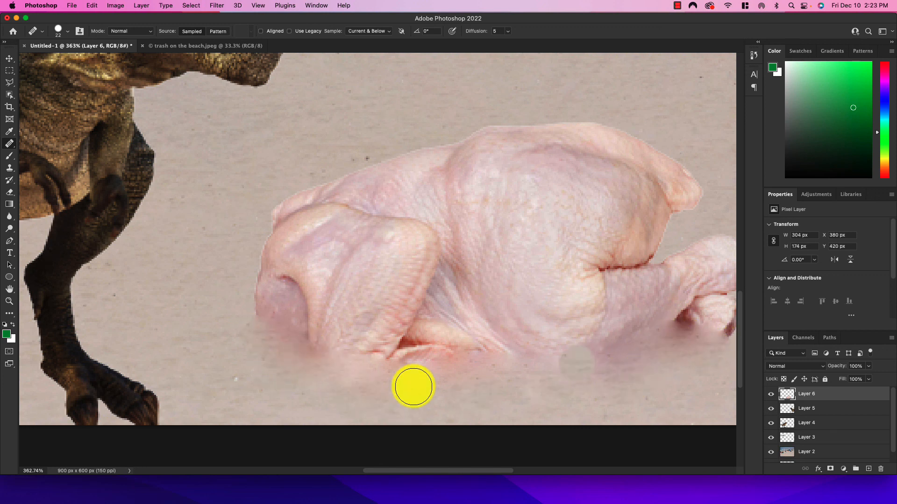
scroll(388, 310, down, 5)
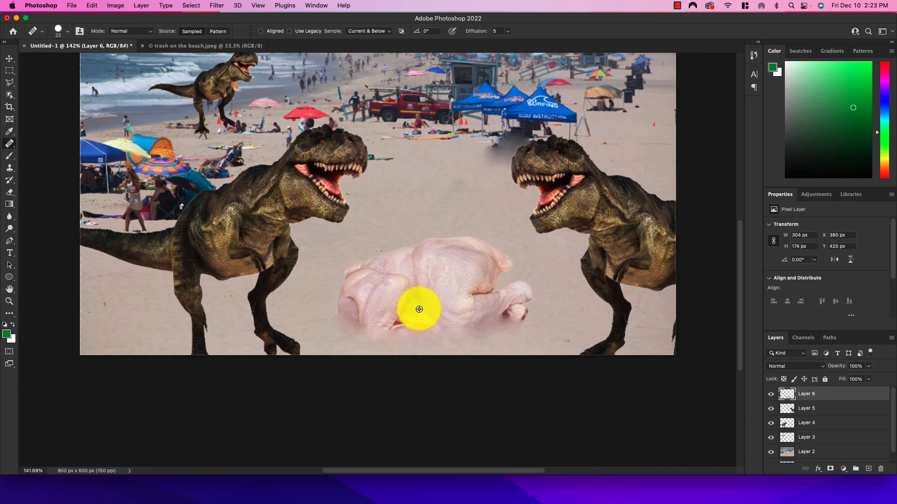
scroll(440, 309, down, 3)
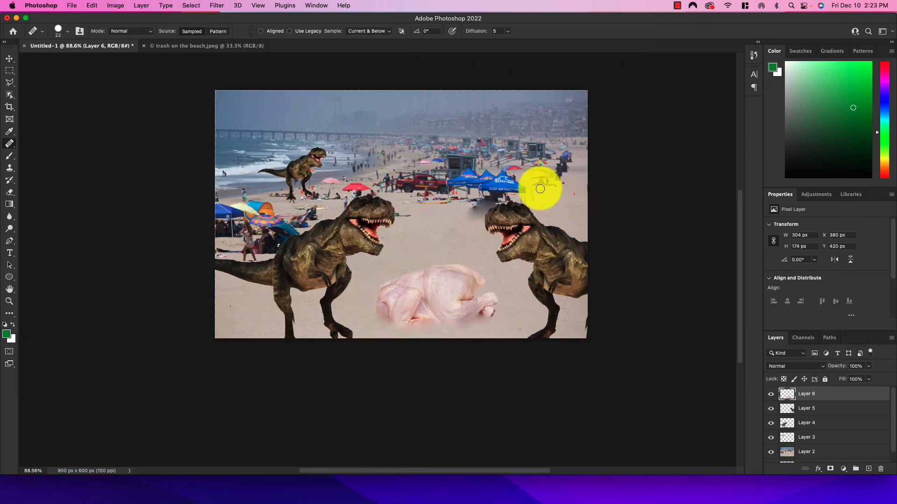
scroll(540, 192, up, 2)
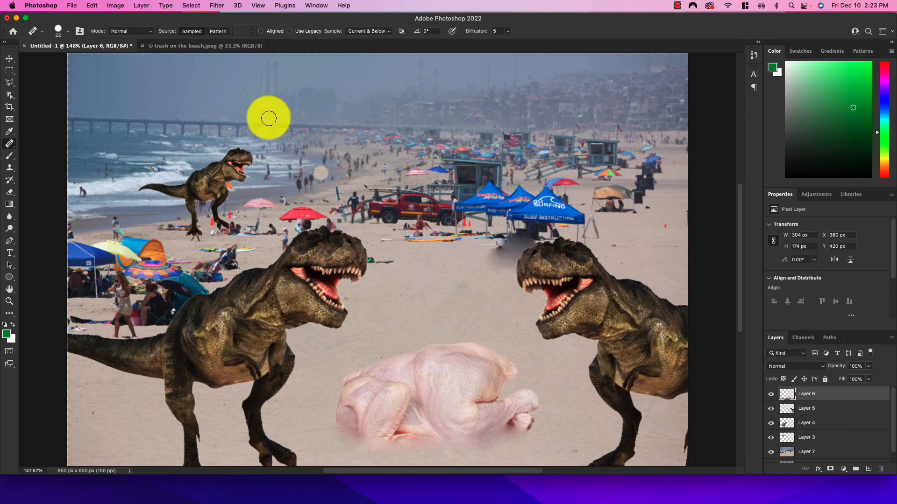
Step: Export the finished beach composite with Quick Export as PNG
click(68, 6)
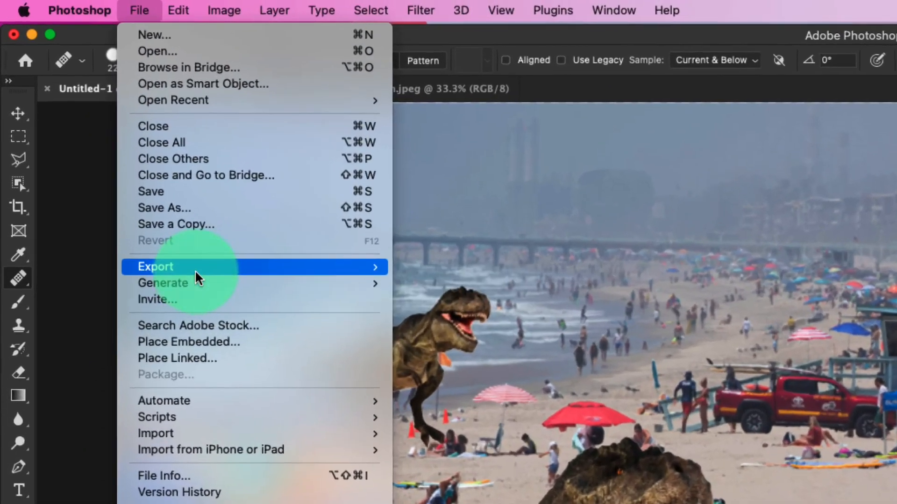
mouse_move(110, 139)
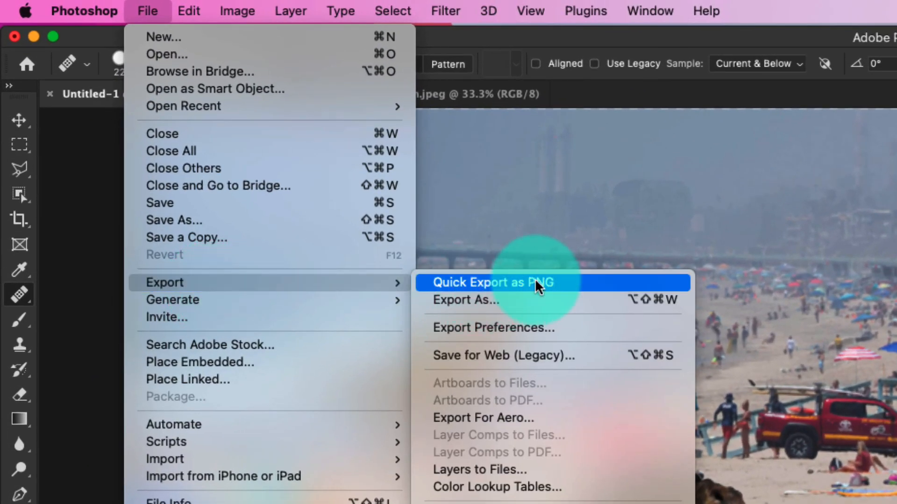
click(577, 280)
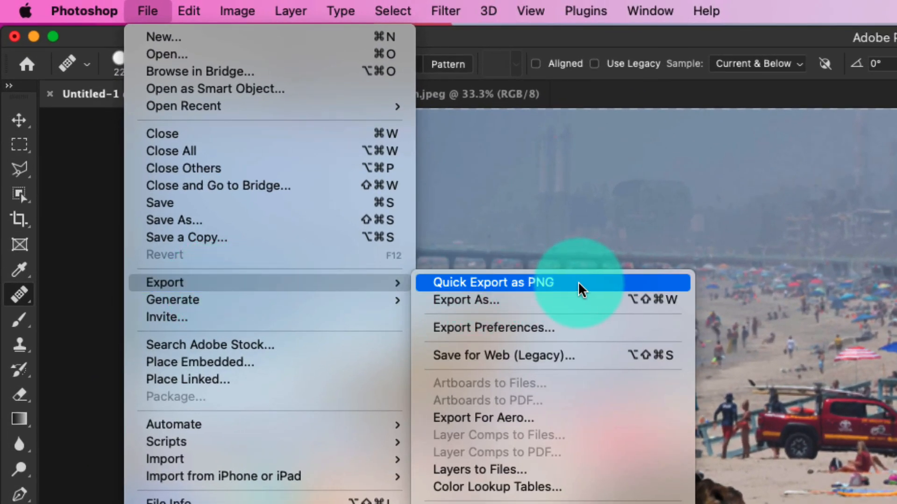